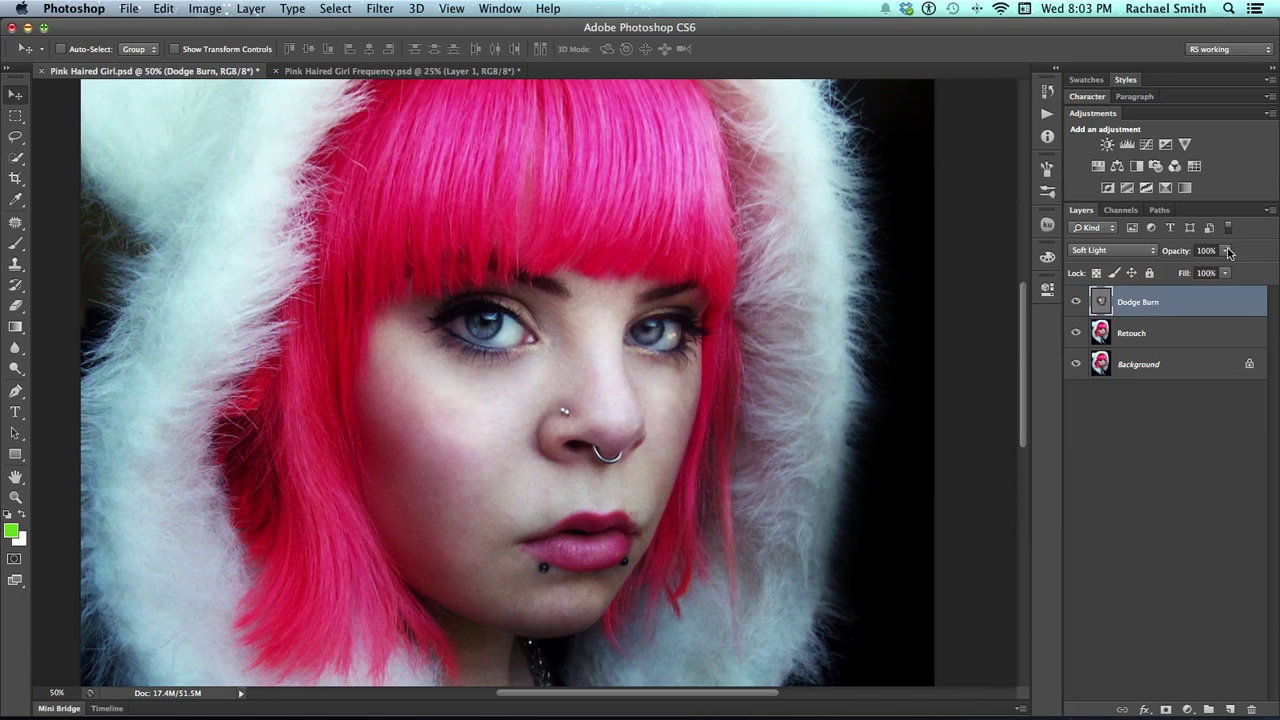
Lower the Dodge Burn layer's opacity to 68% and add a new layer above it in Soft Light mode
left_click(1228, 252)
left_click_drag(1227, 270, 1205, 271)
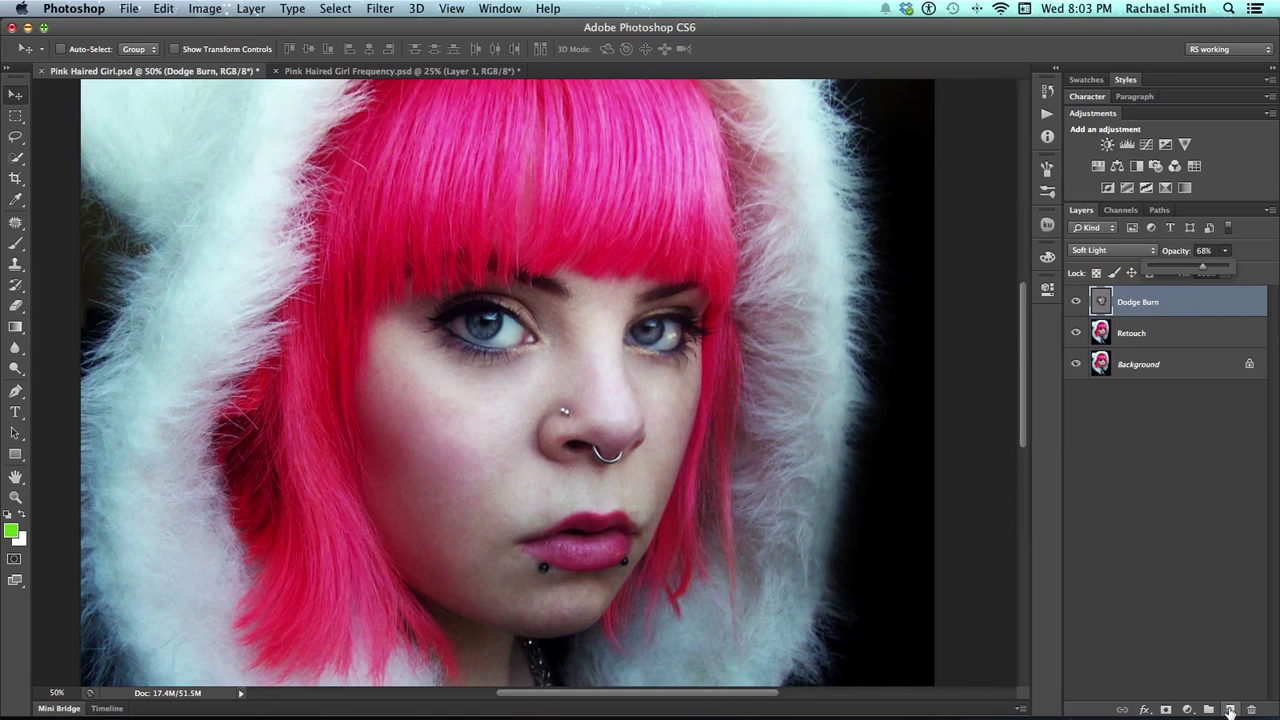
left_click(1230, 709)
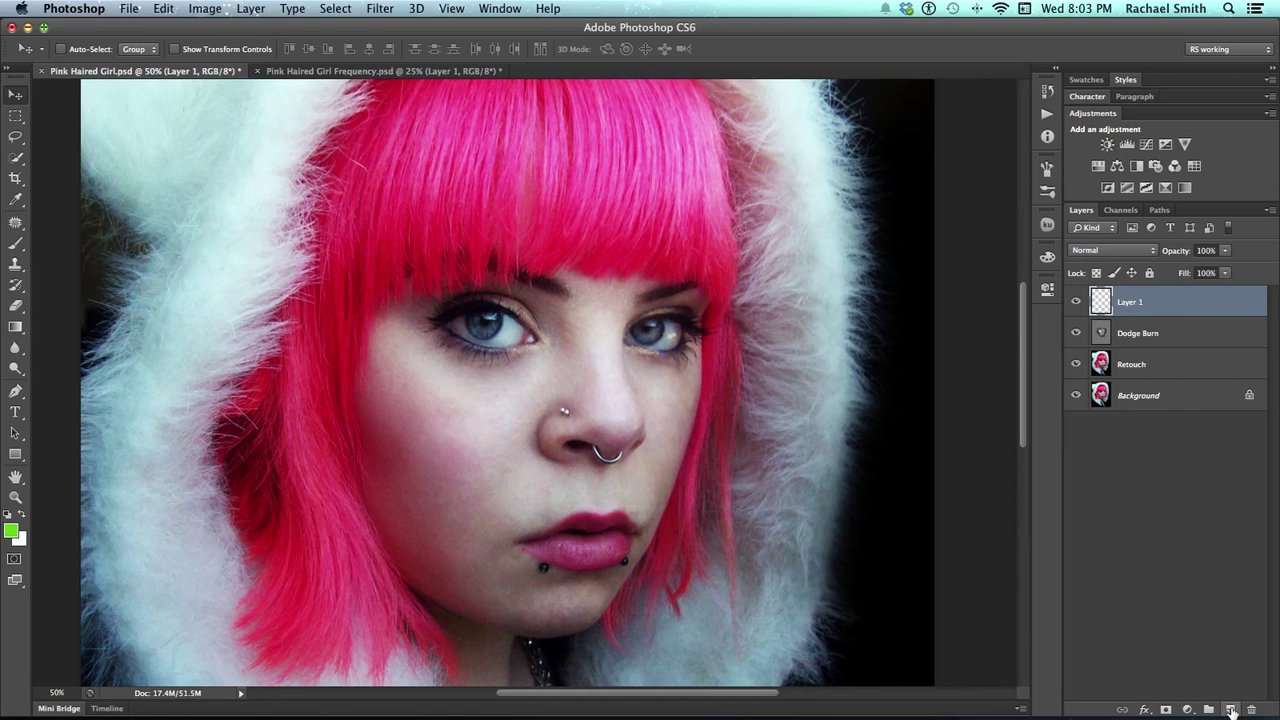
left_click(1112, 250)
left_click(1117, 413)
Set up the Brush tool with magenta-purple be11a8 as foreground colour, size 105 and 55% opacity
left_click(15, 244)
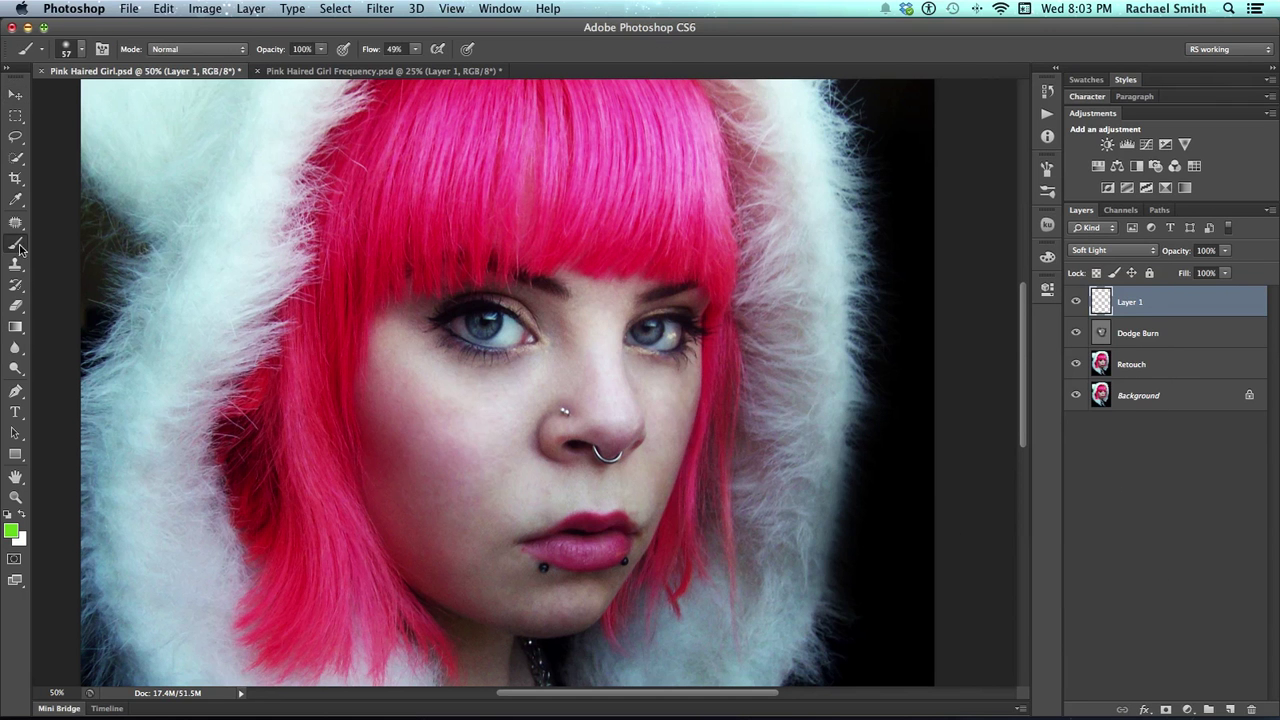
left_click(11, 530)
mouse_move(743, 460)
left_mouse_down()
mouse_move(744, 375)
mouse_move(688, 382)
mouse_move(706, 406)
mouse_move(755, 381)
left_mouse_up()
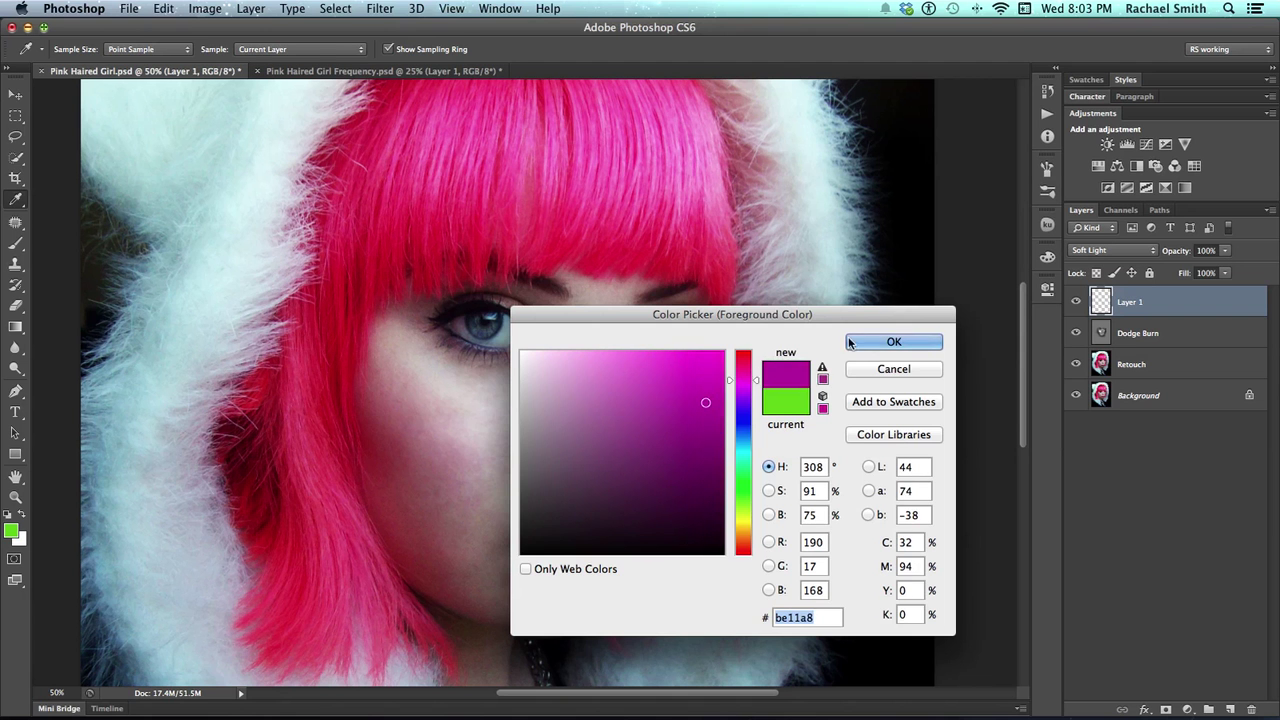
left_click(851, 343)
left_click_drag(514, 313, 556, 313)
left_click(322, 49)
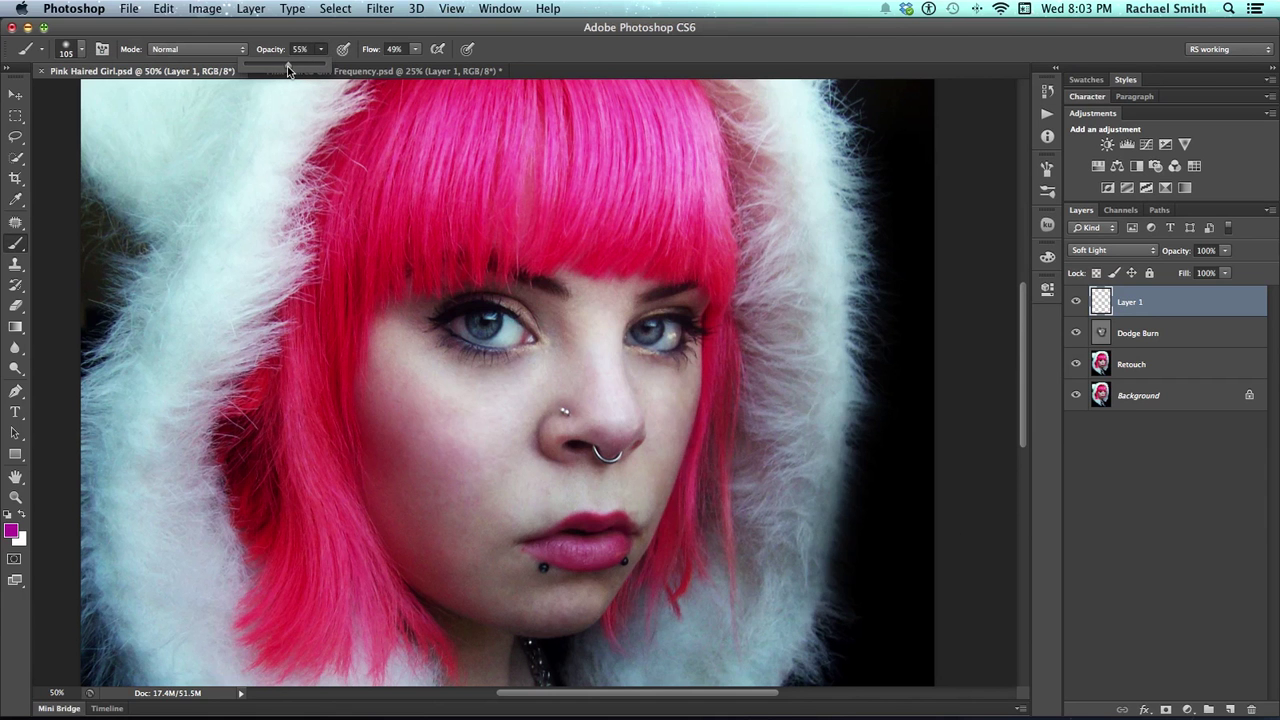
Paint purple eyeshadow across the upper lid of the eye nearer the camera, then undo the last stroke
left_click(538, 300)
mouse_move(536, 306)
left_mouse_down()
mouse_move(451, 287)
mouse_move(411, 311)
mouse_move(507, 297)
mouse_move(539, 311)
mouse_move(442, 297)
mouse_move(426, 307)
mouse_move(453, 297)
mouse_move(387, 311)
left_mouse_up()
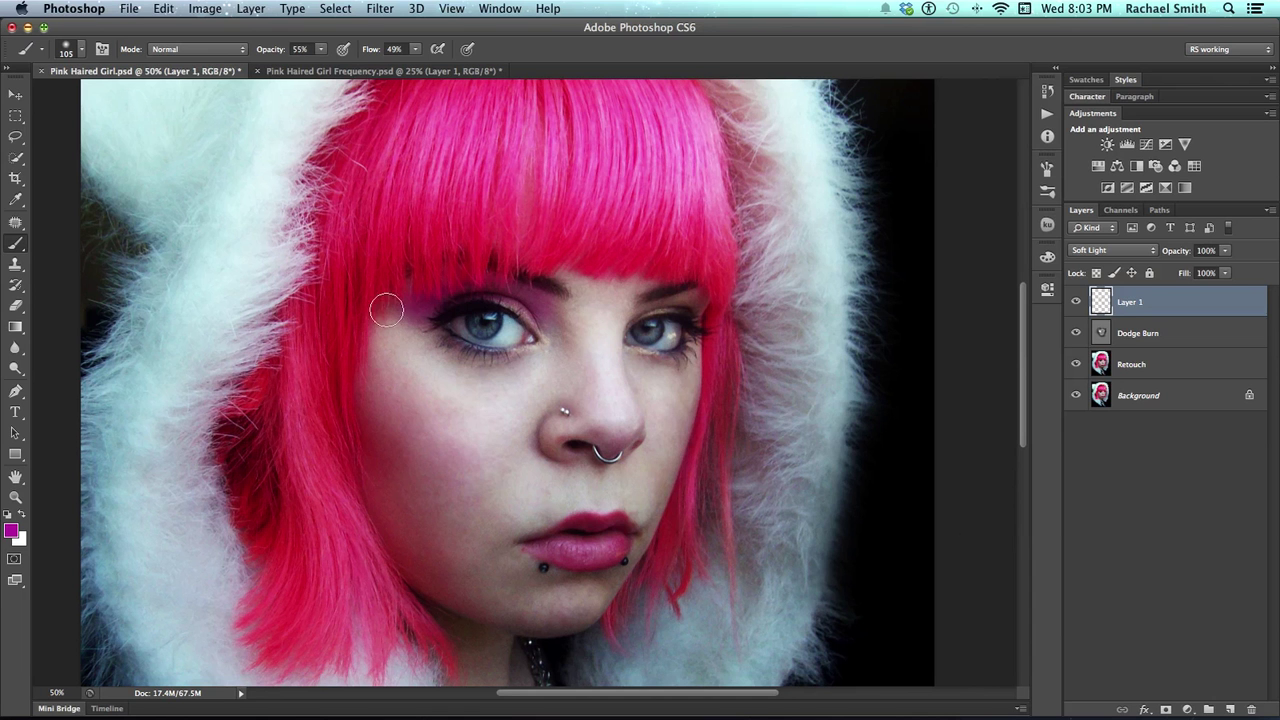
key("super+z")
Pick a darker purple foreground colour and brush it over the outer corner of the same upper eyelid
left_click(12, 533)
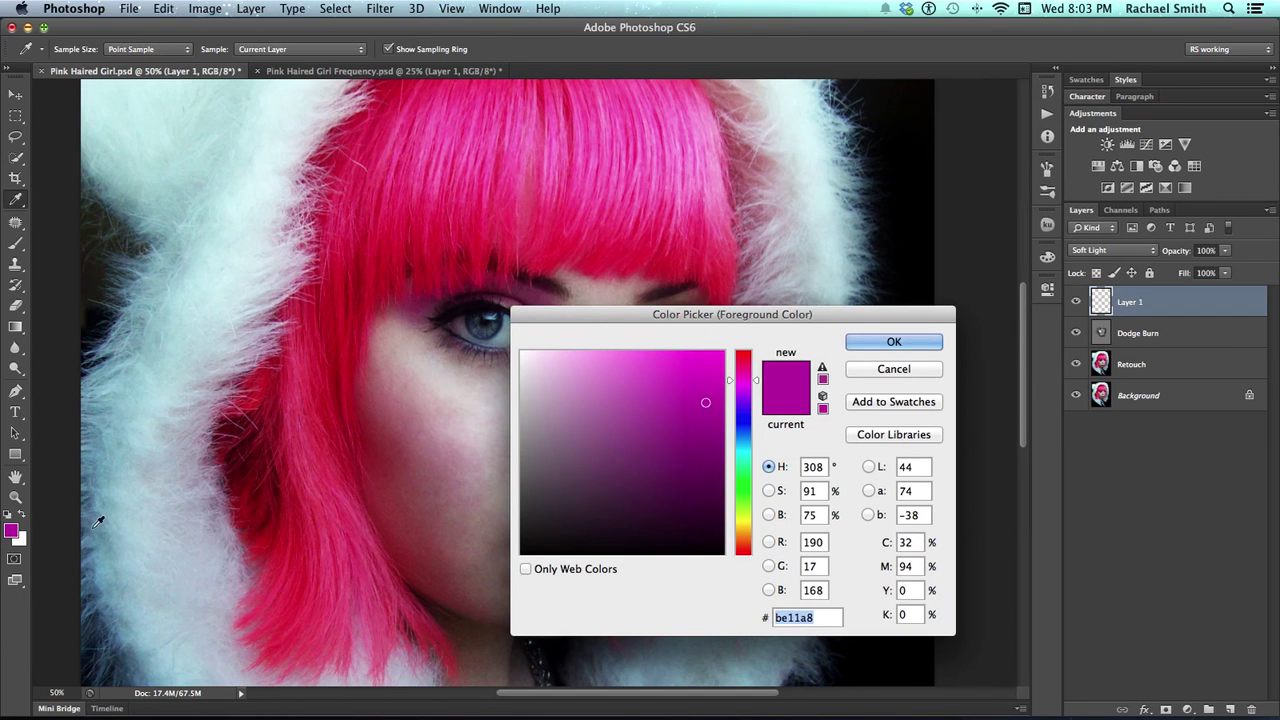
left_click_drag(686, 437, 692, 468)
key("Return")
left_click_drag(434, 297, 410, 298)
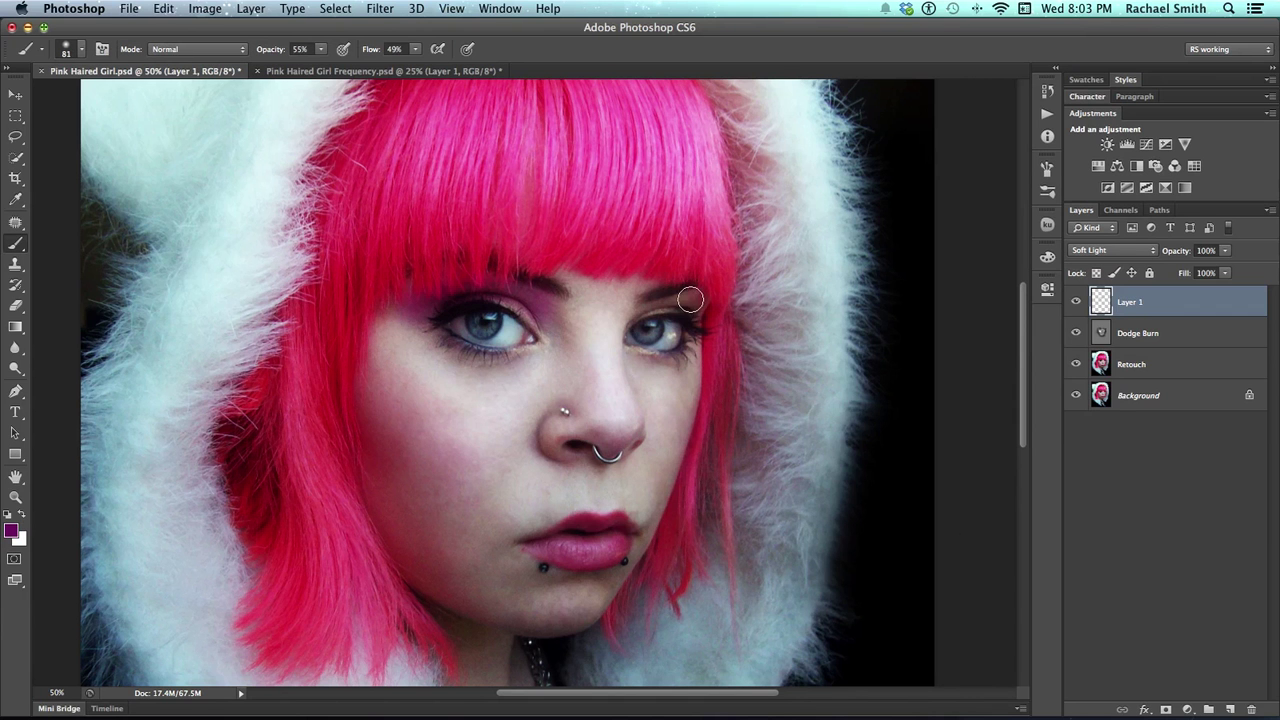
Change the foreground colour to purple 941d85 and paint eyeshadow on the upper lid of the other eye
left_click(14, 534)
left_click_drag(686, 420, 683, 433)
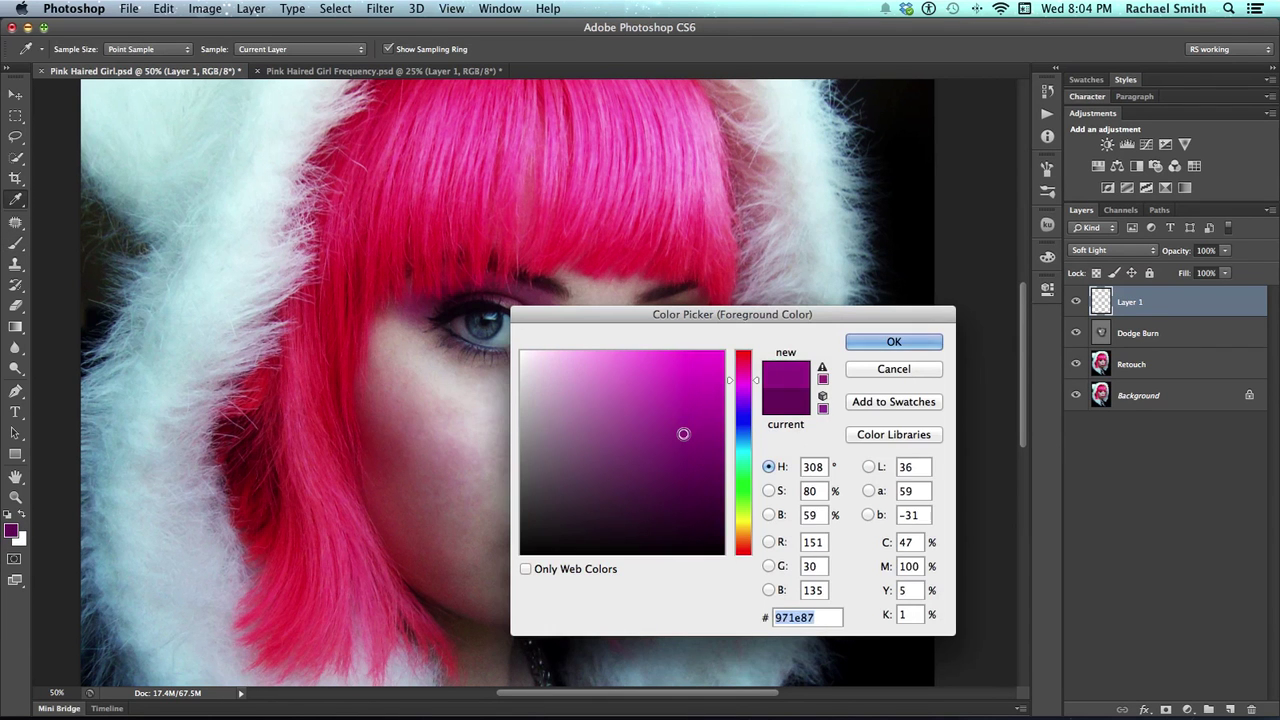
left_click(886, 345)
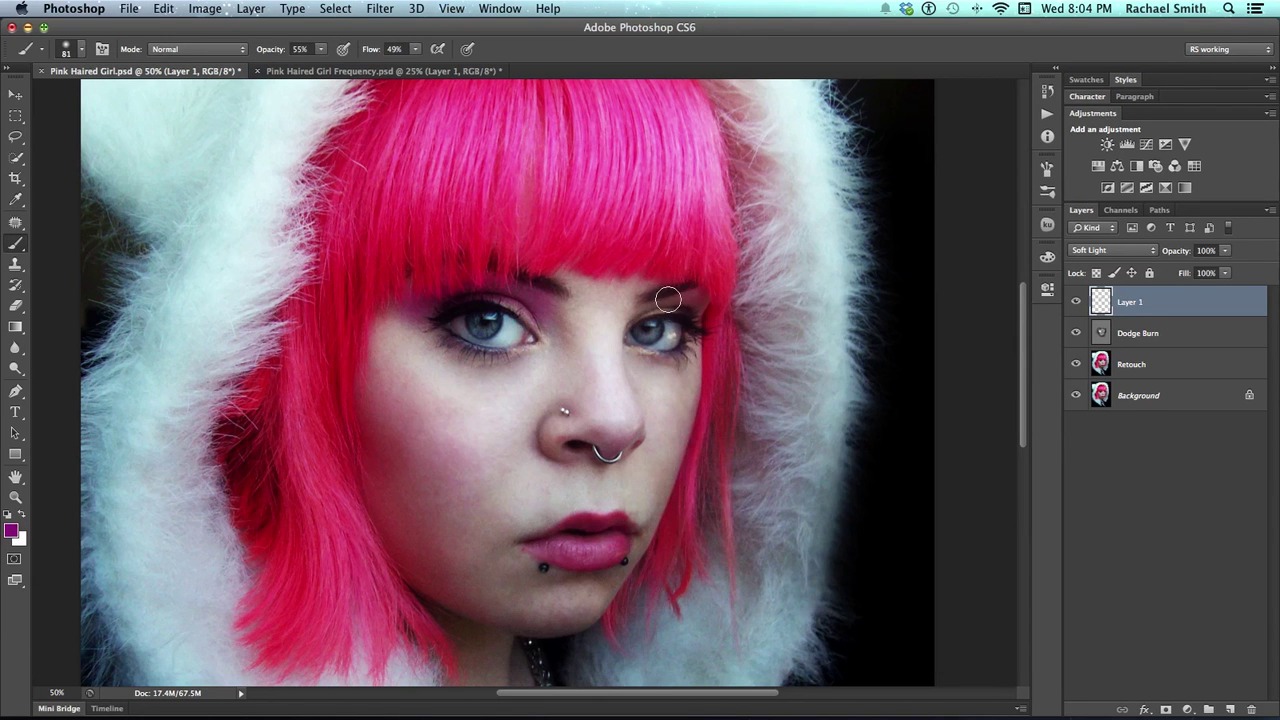
left_click_drag(657, 300, 648, 300)
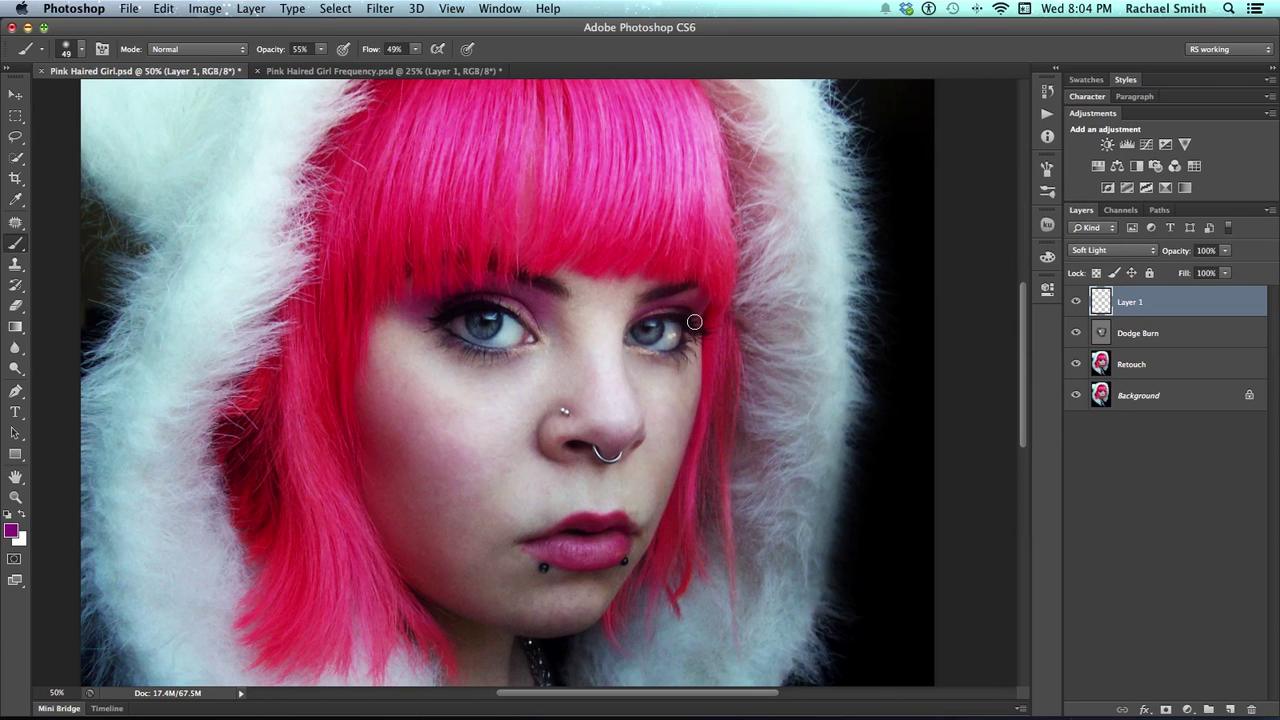
Set the foreground colour to the darker purple 700b63 for deepening the eyeshadow
left_click(9, 531)
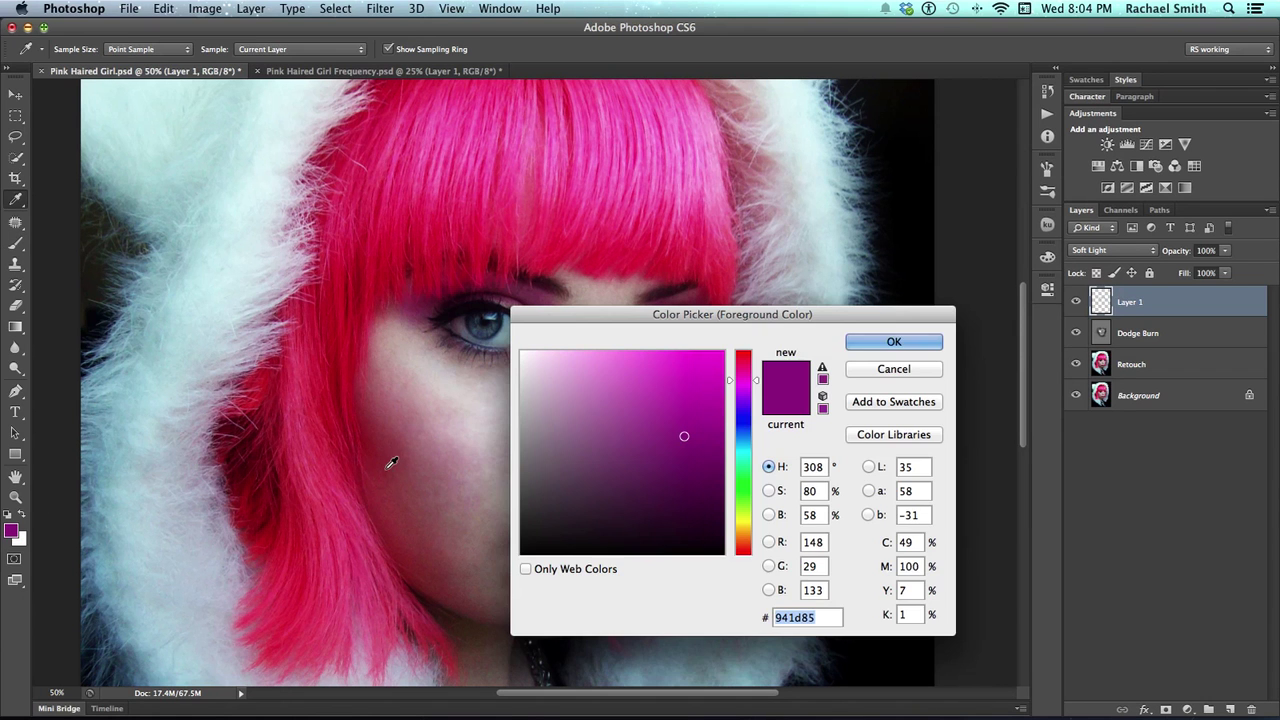
left_click(705, 465)
left_click(868, 345)
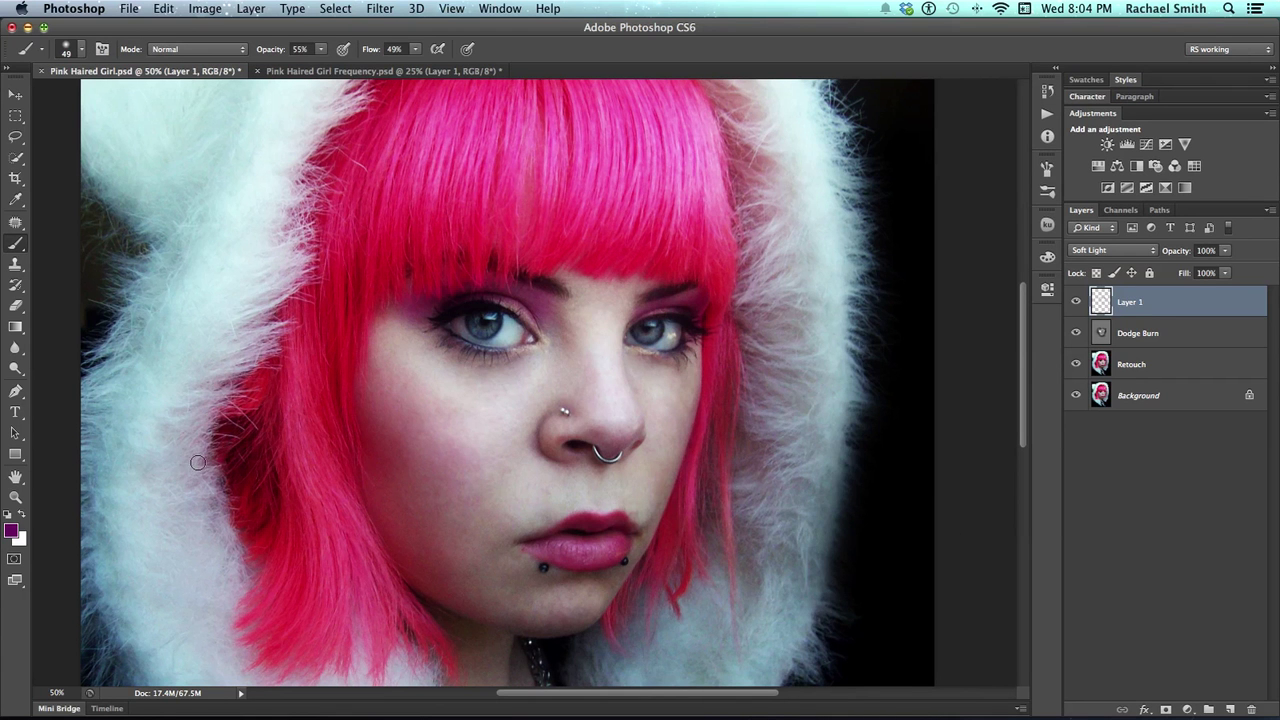
Change the foreground colour from purple to a light green
left_click(11, 530)
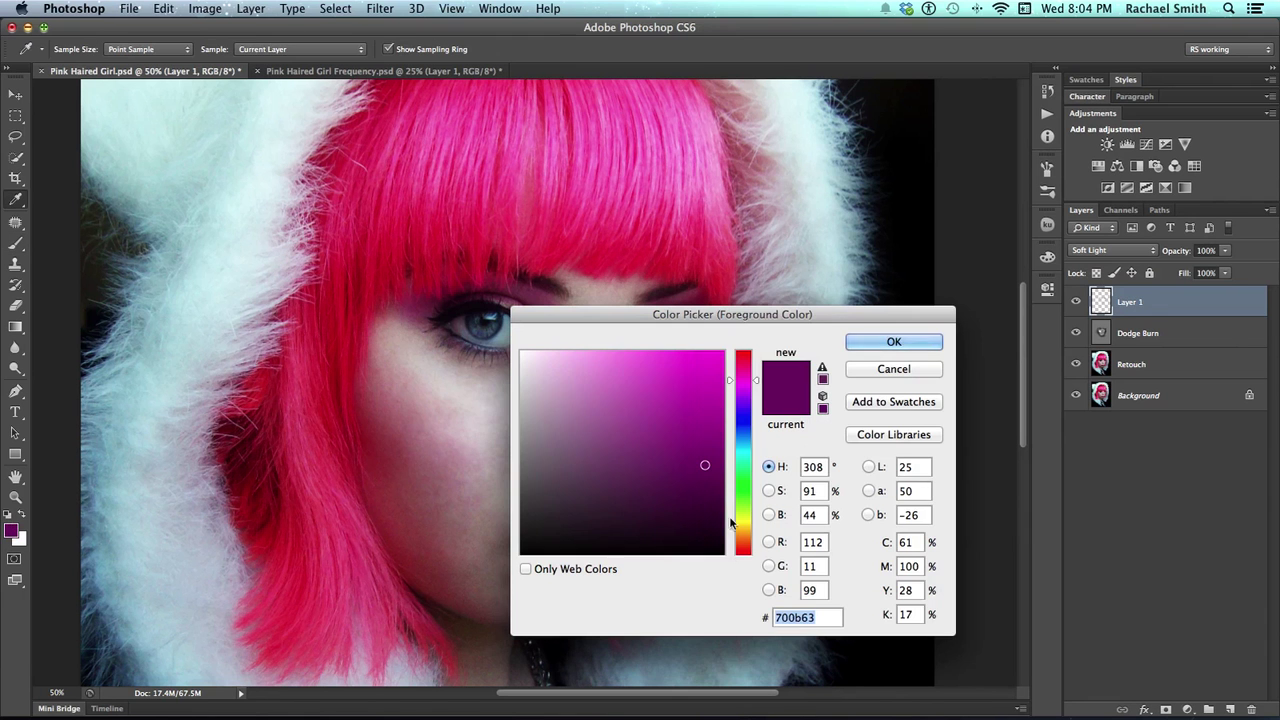
left_click(744, 468)
scroll(745, 472, "up", 3)
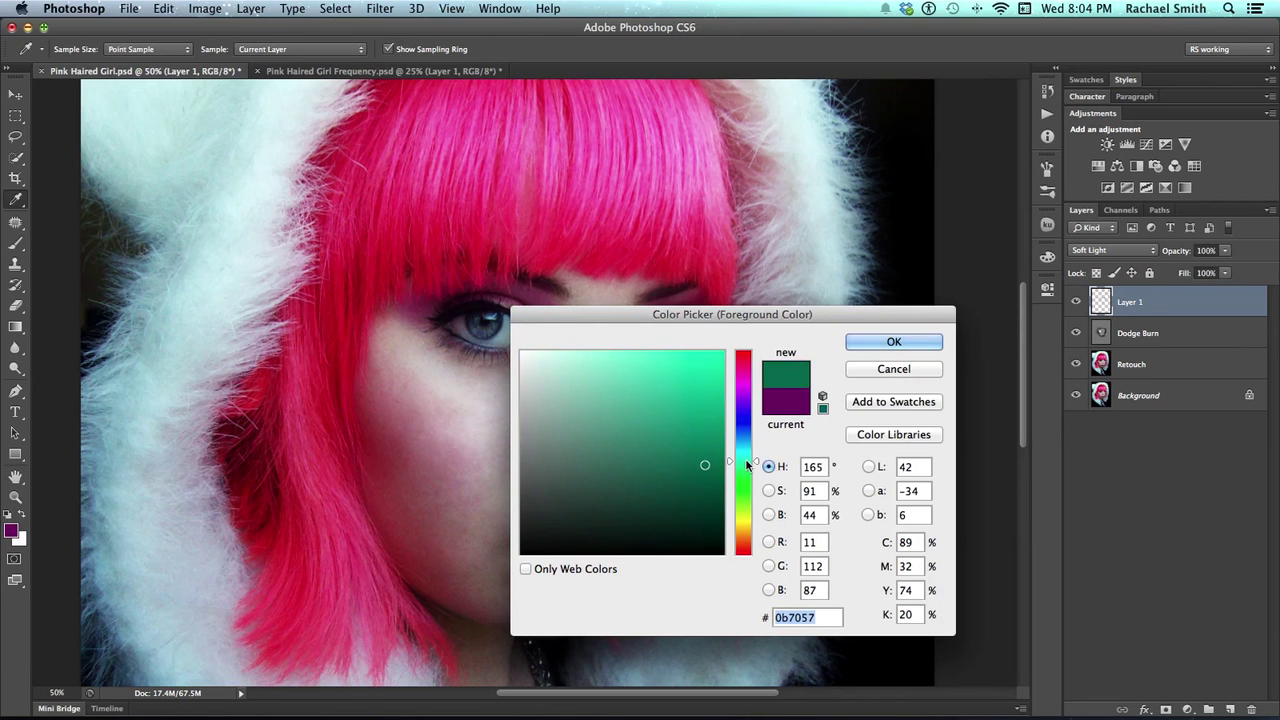
scroll(737, 470, "down", 8)
mouse_move(692, 402)
left_mouse_down()
mouse_move(674, 380)
mouse_move(638, 376)
left_mouse_up()
left_click(861, 345)
Brush light green eyeshadow around the inner corners of the eyes, undoing the unwanted strokes
mouse_move(535, 319)
left_mouse_down()
mouse_move(560, 305)
mouse_move(545, 300)
left_mouse_up()
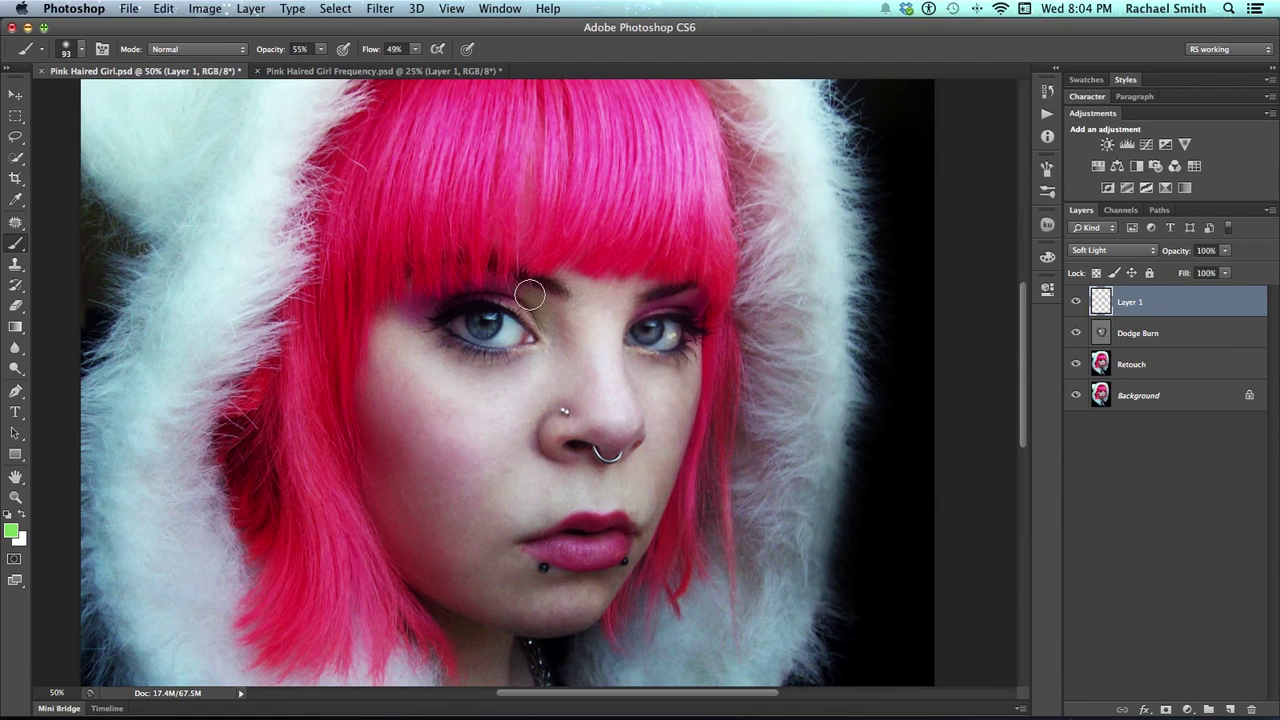
left_click_drag(530, 304, 515, 305)
key("super+z")
left_click_drag(640, 308, 634, 312)
key("super+z")
Reduce the brush opacity to 22% and softly build up the green eyeshadow at the inner eye corners
left_click(322, 49)
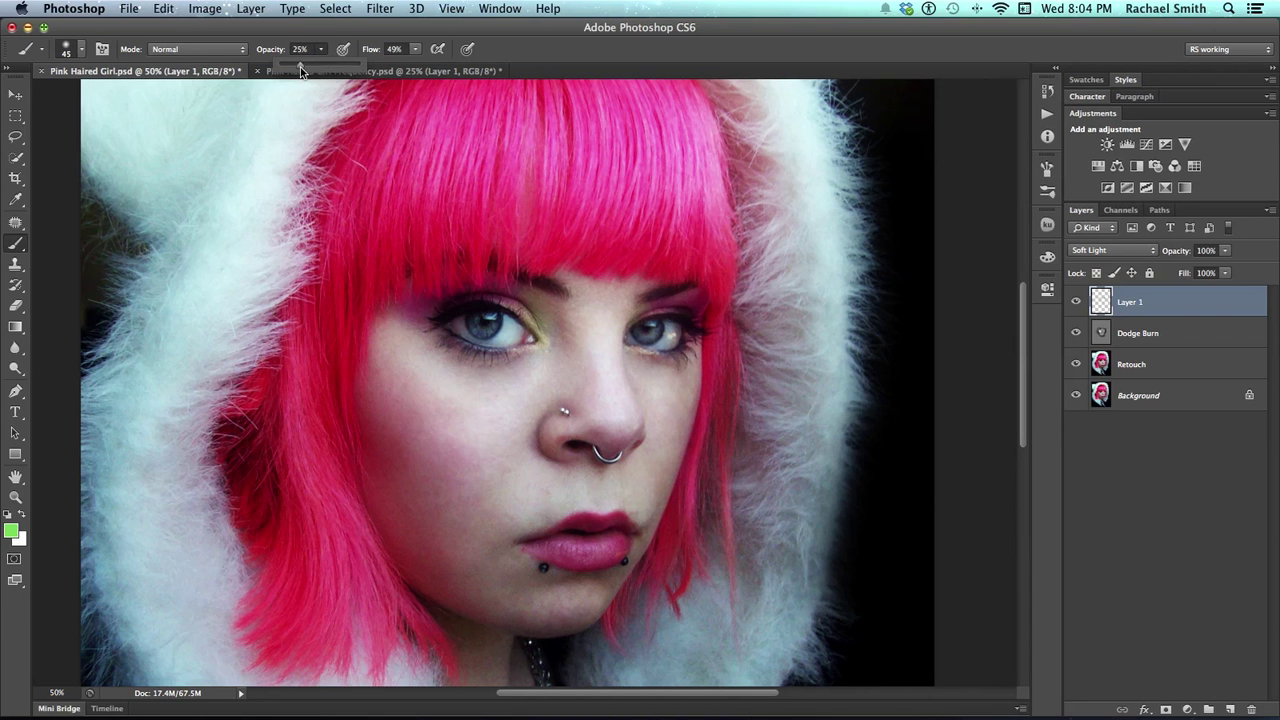
key("z")
left_click(412, 198)
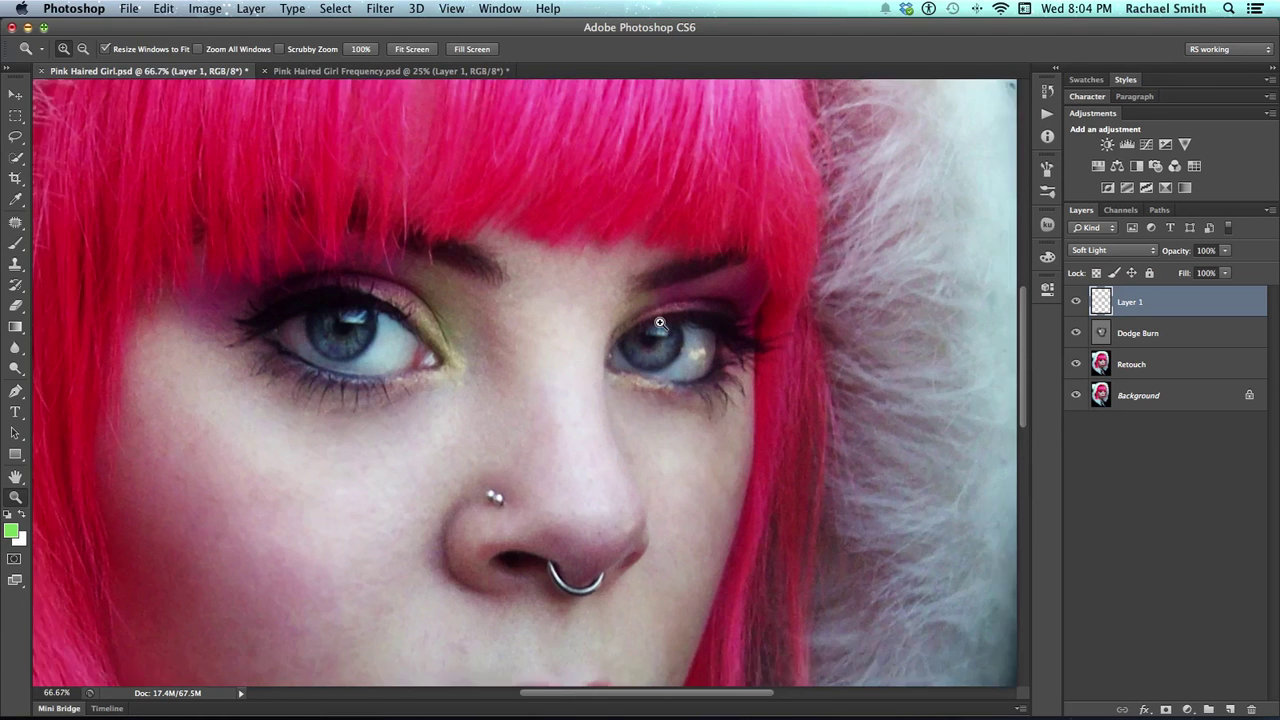
key("b")
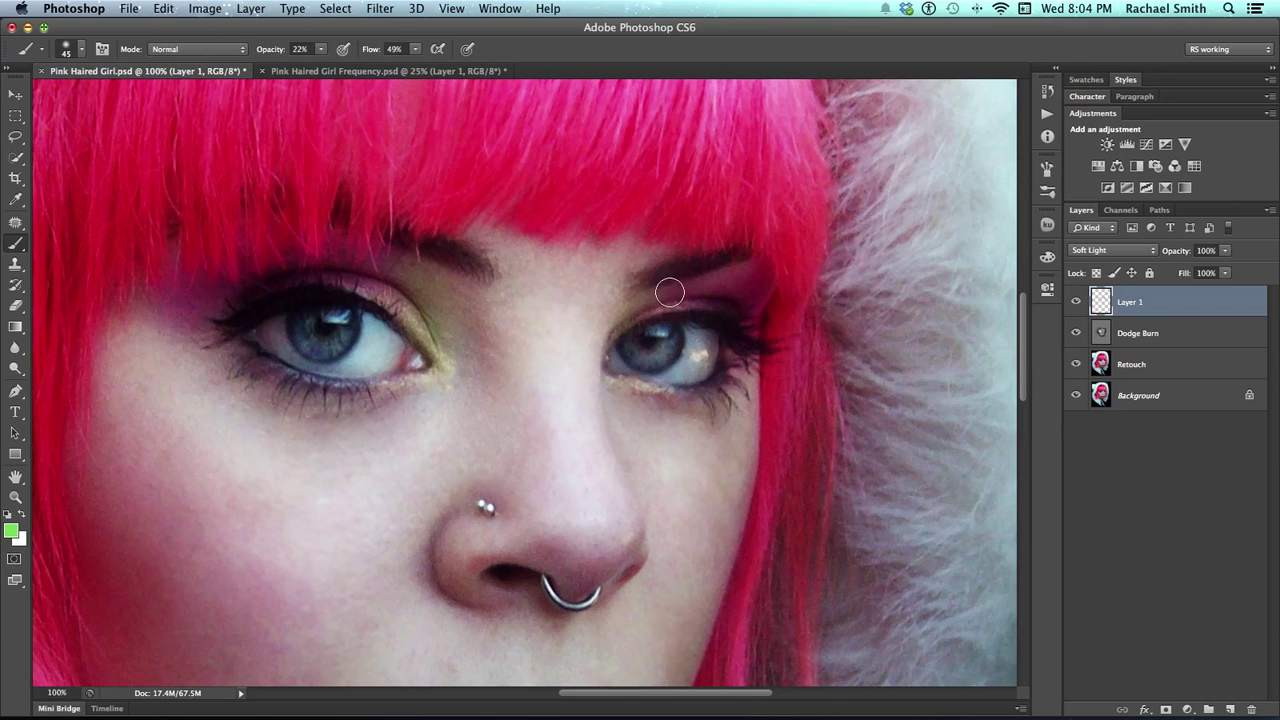
left_click_drag(508, 311, 499, 244)
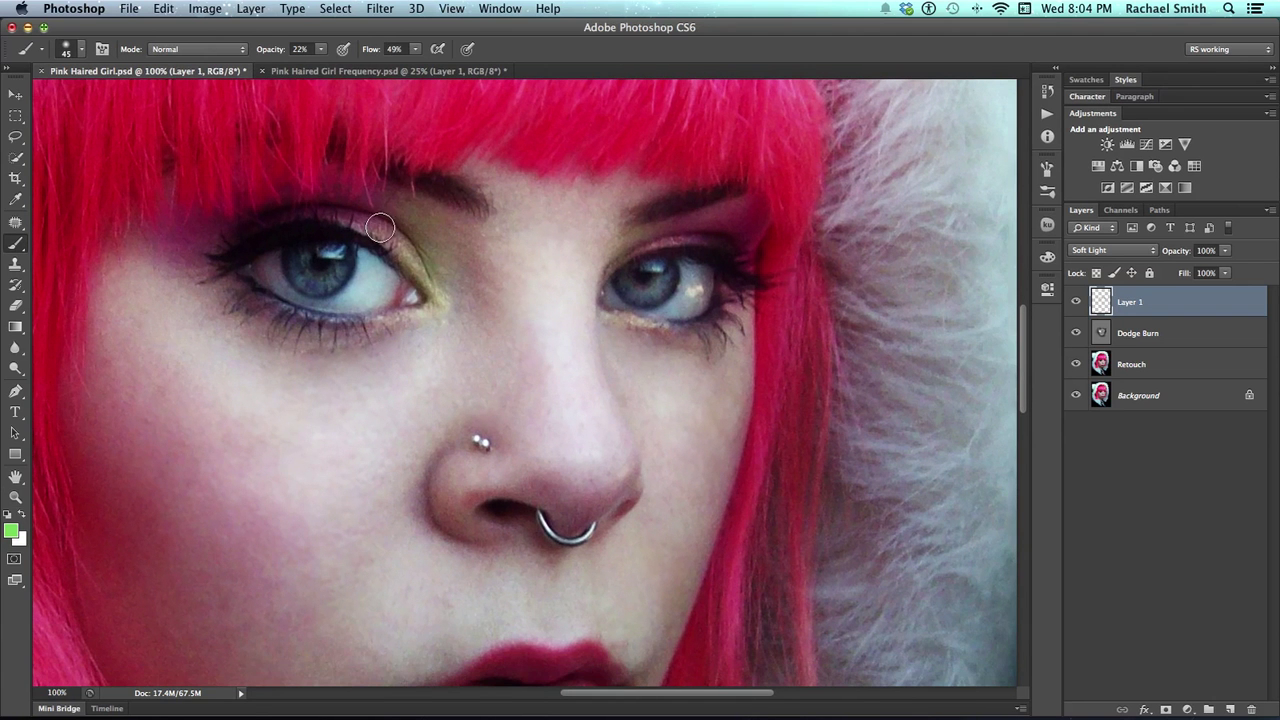
Examine the painted eyeshadow on the whole portrait and up close around both eyes
key("z")
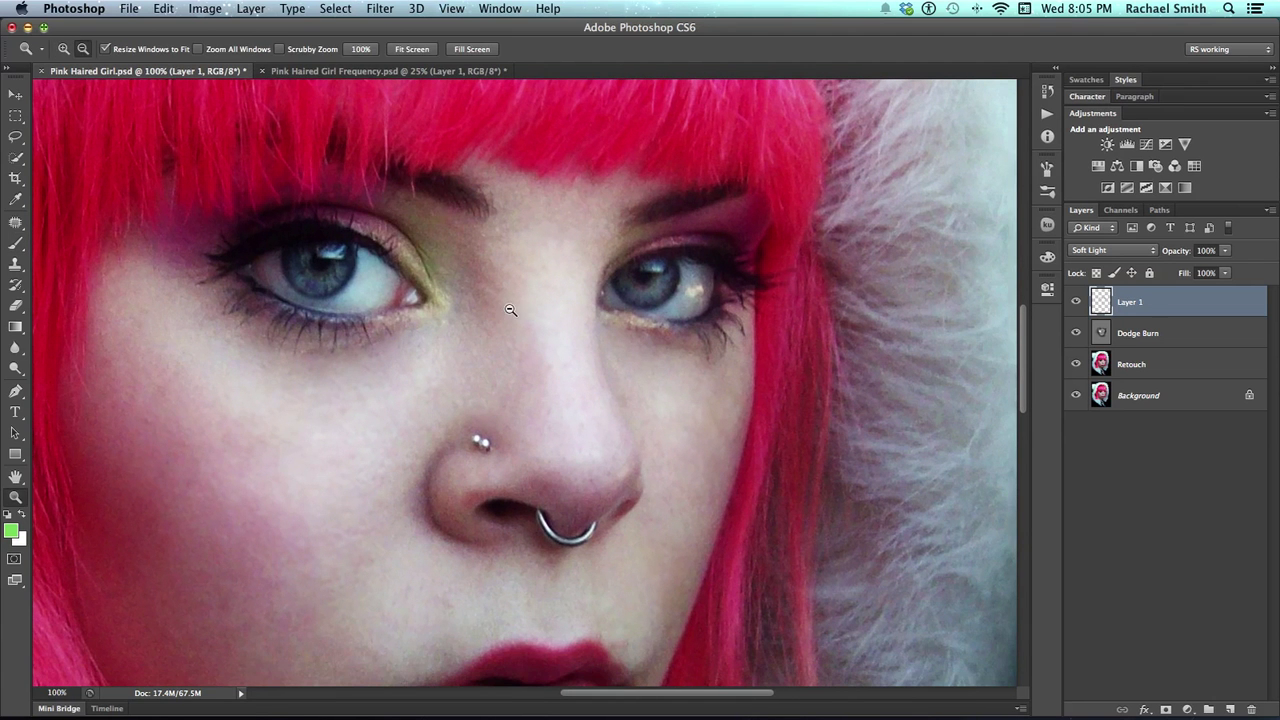
left_click(508, 310, "alt")
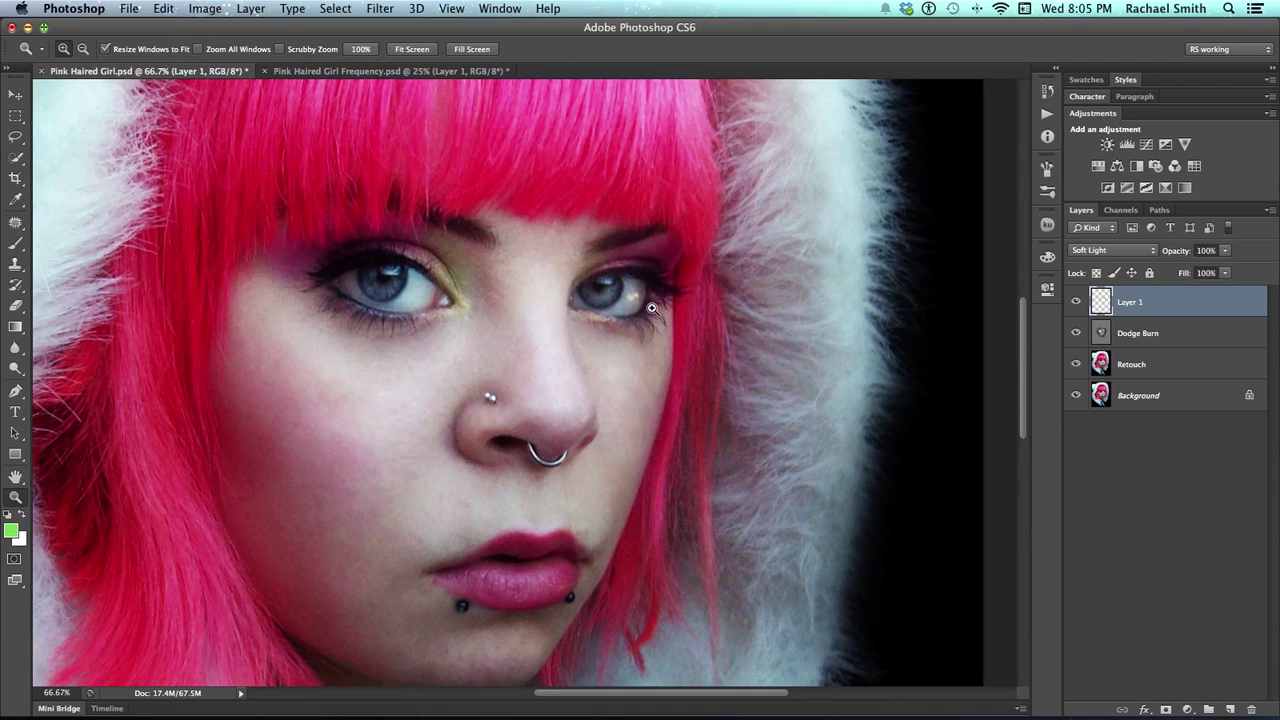
left_click(652, 308, "alt")
left_click(573, 292, "alt")
left_click_drag(556, 308, 600, 340)
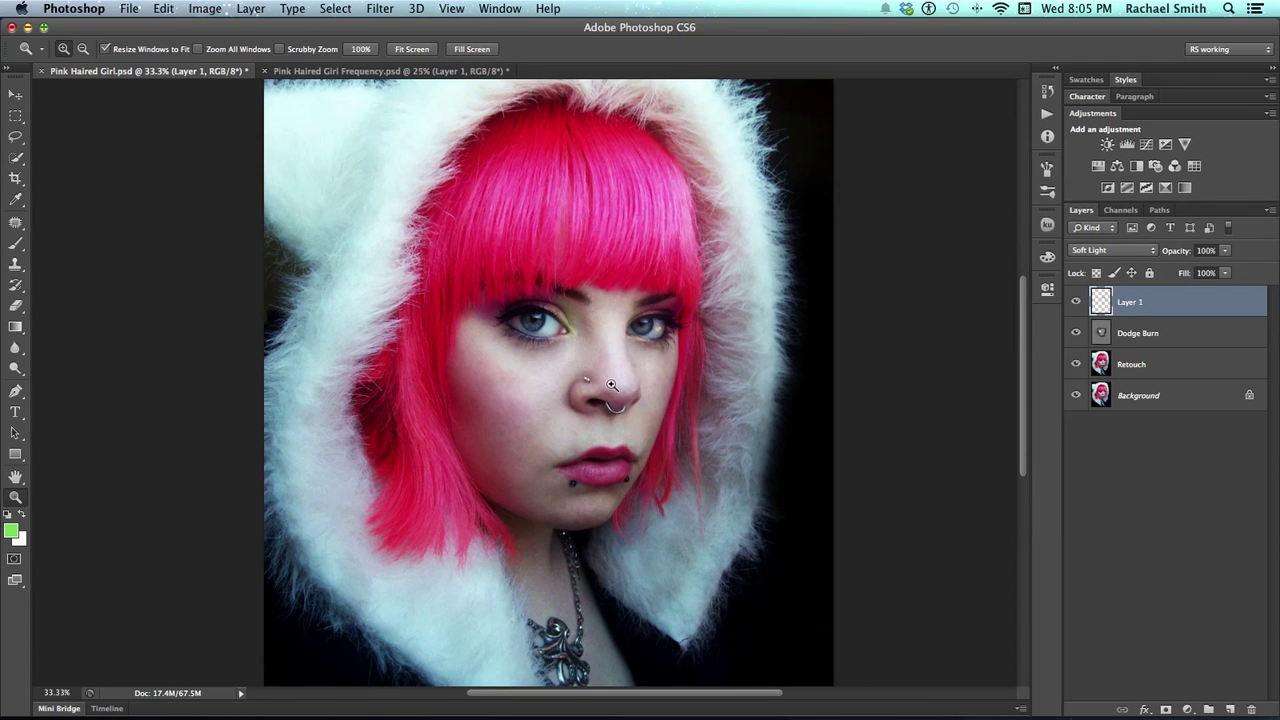
left_click_drag(594, 383, 588, 410)
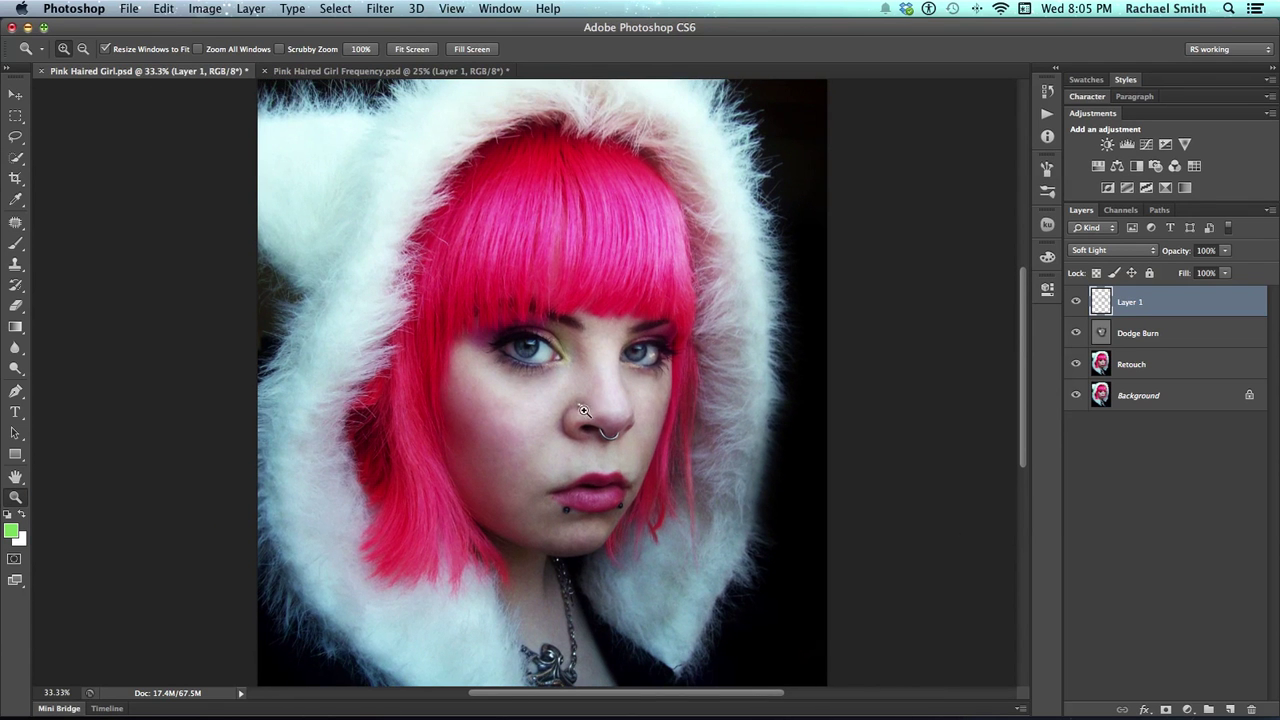
left_click(526, 358)
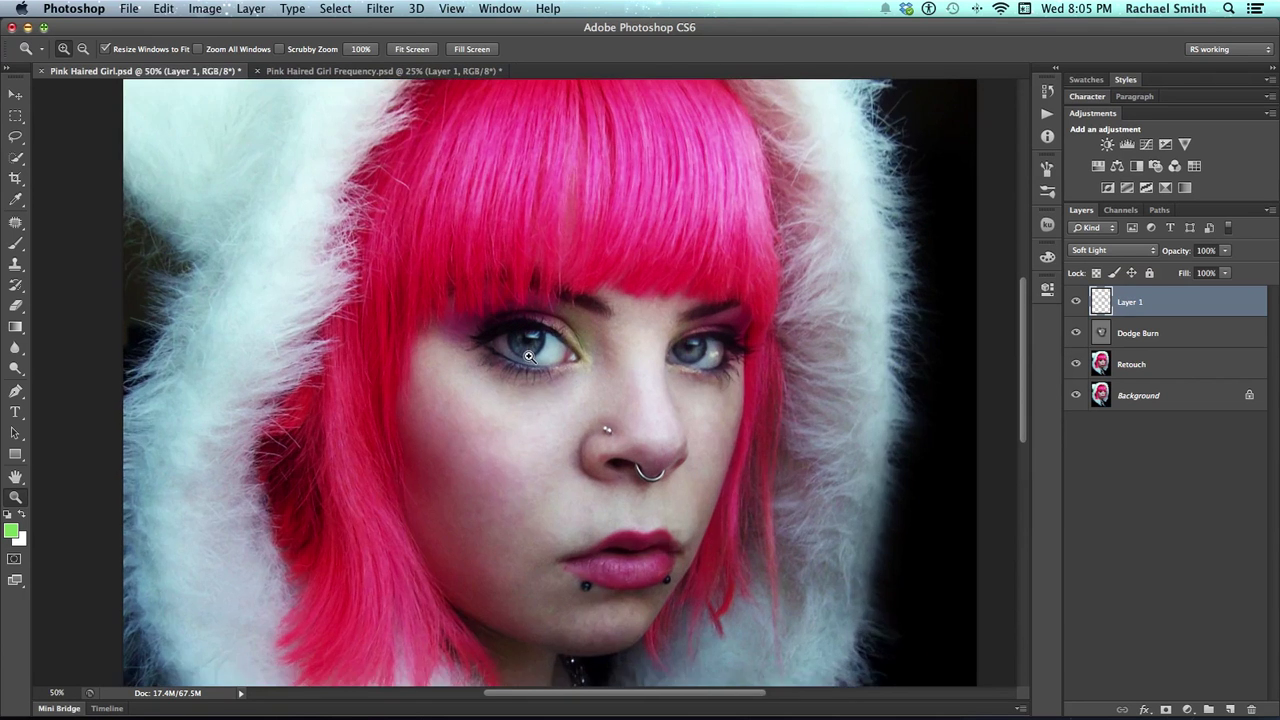
left_click(530, 355)
left_click(542, 346)
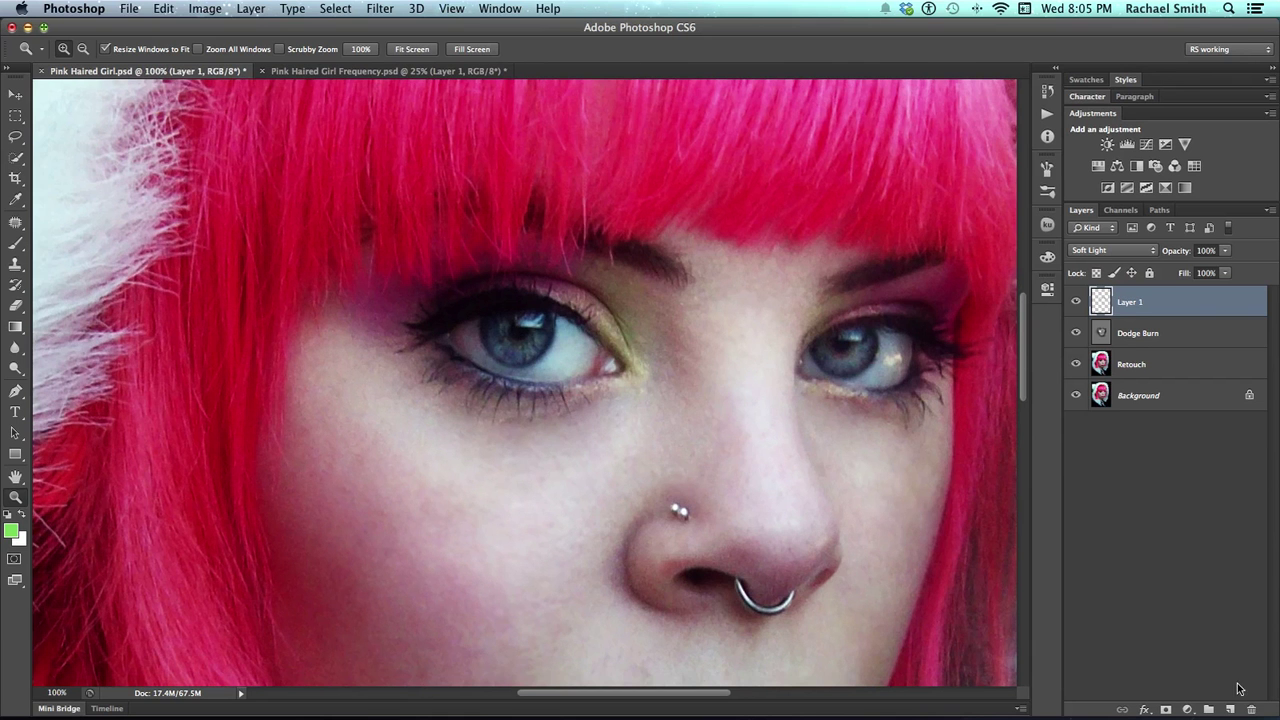
Add another new layer and paint the iris of the nearer eye light green at 100% brush opacity
left_click(1230, 709)
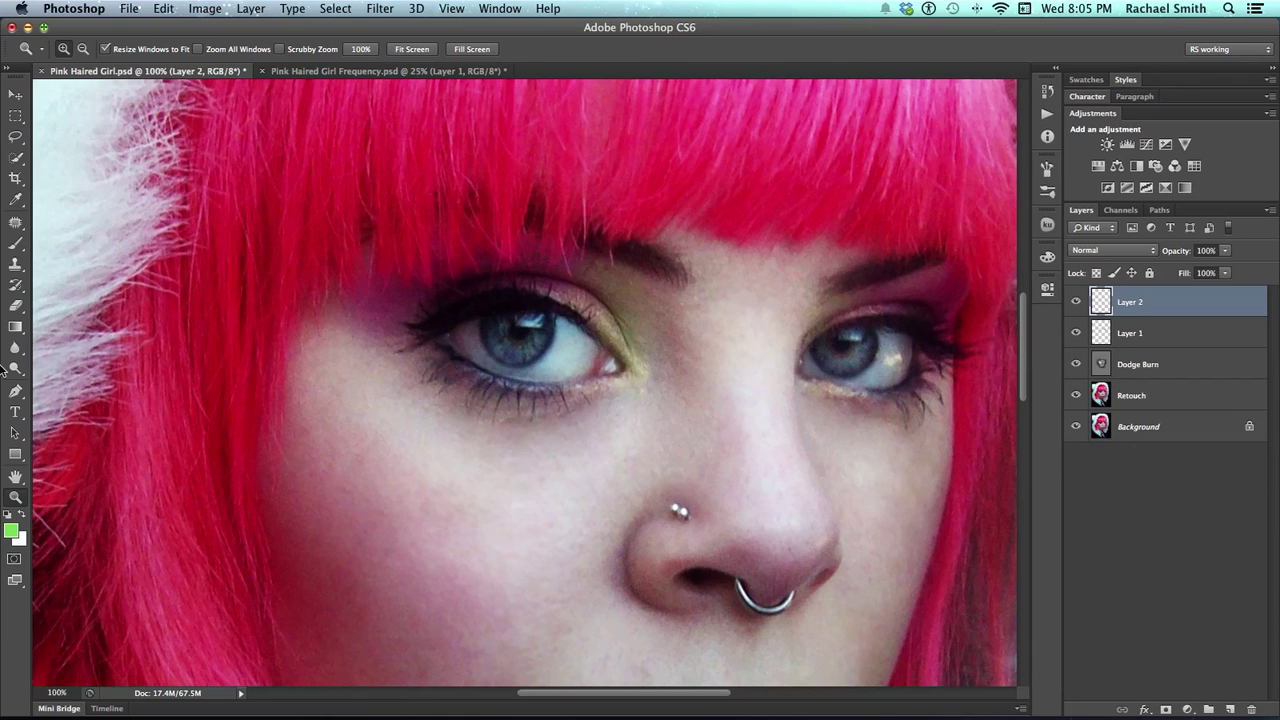
key("b")
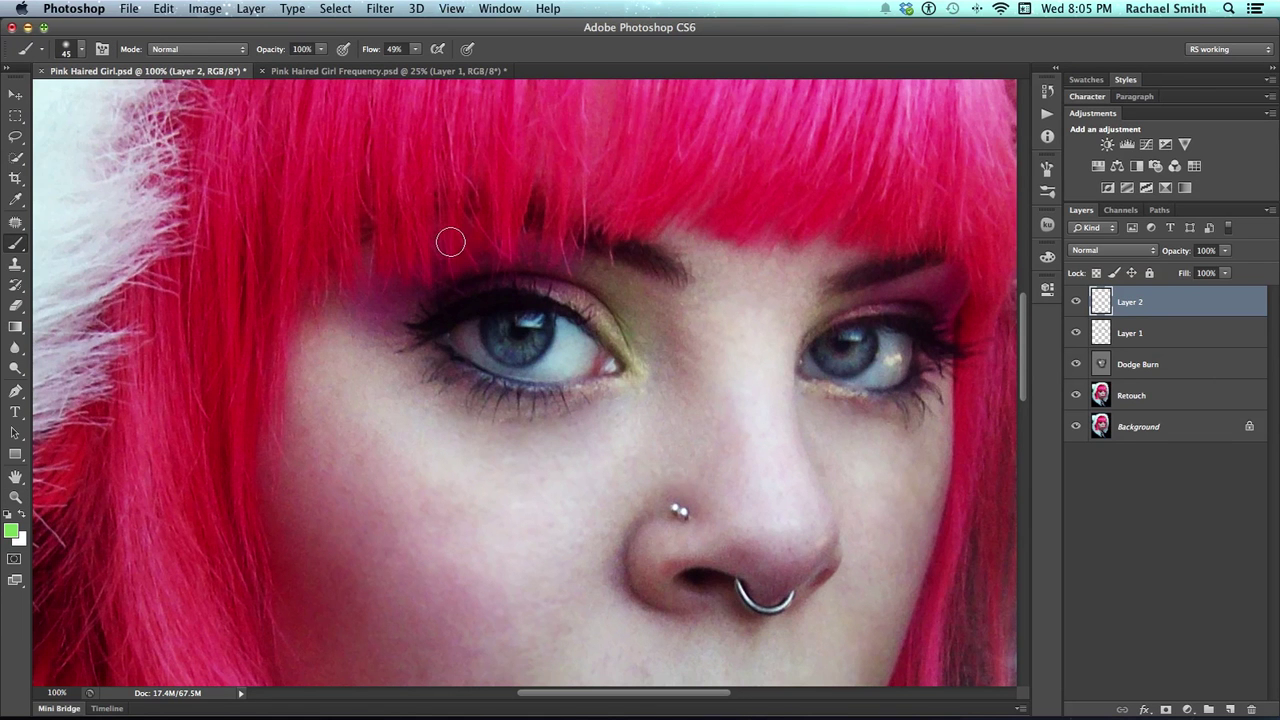
mouse_move(500, 331)
left_mouse_down()
mouse_move(538, 341)
mouse_move(537, 319)
mouse_move(513, 315)
mouse_move(509, 333)
mouse_move(529, 338)
mouse_move(512, 318)
mouse_move(510, 345)
mouse_move(507, 308)
left_mouse_up()
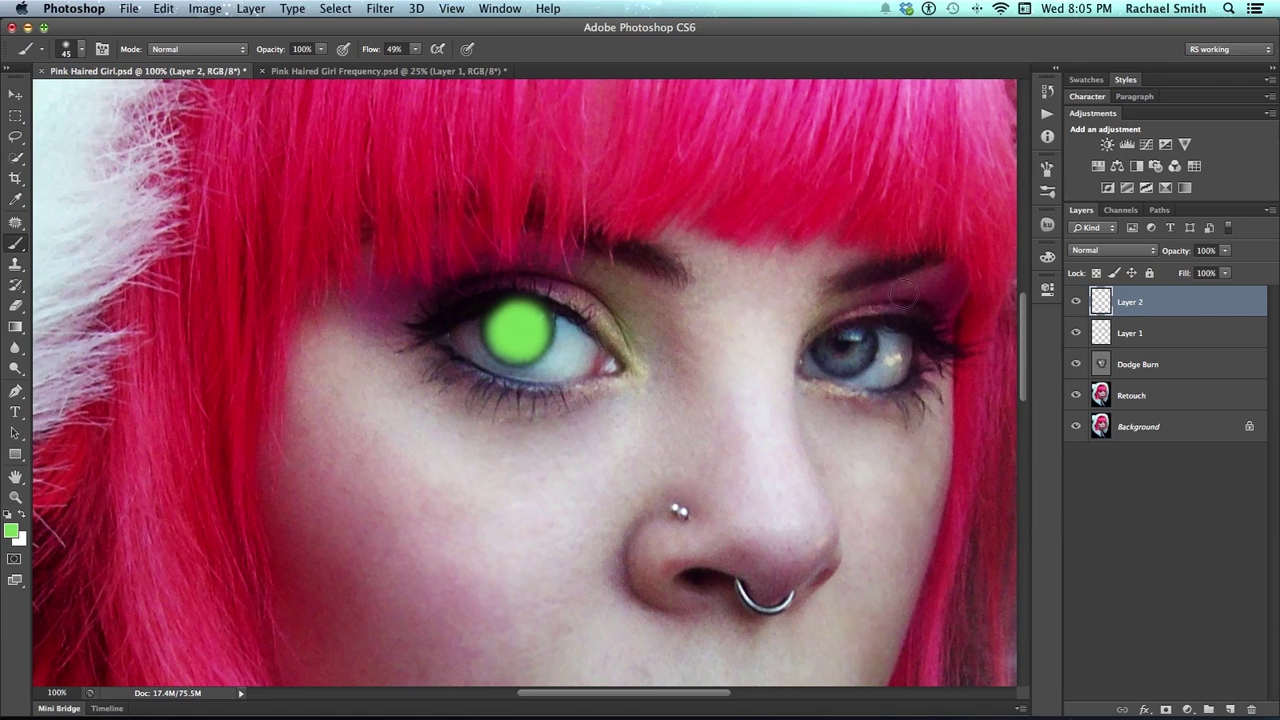
Set the blend mode of the iris colour layer to Multiply
left_click(1146, 253)
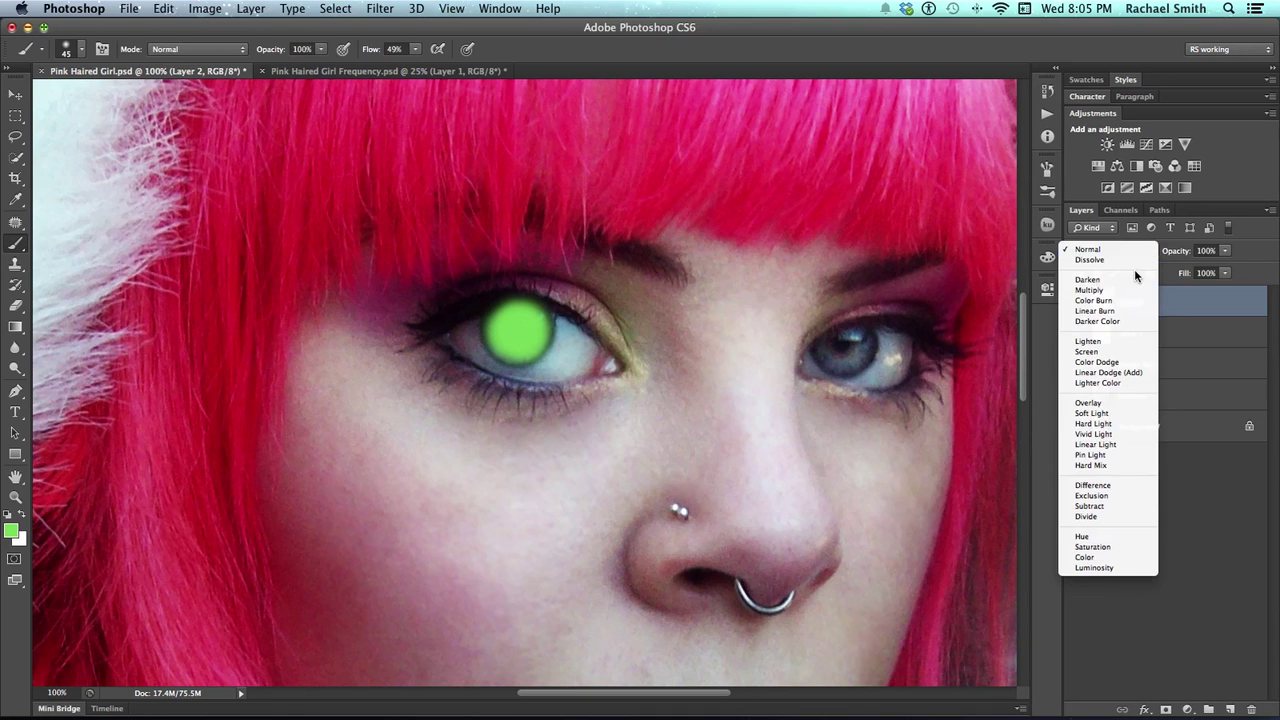
left_click(1132, 280)
left_click(1126, 250)
left_click(1128, 264)
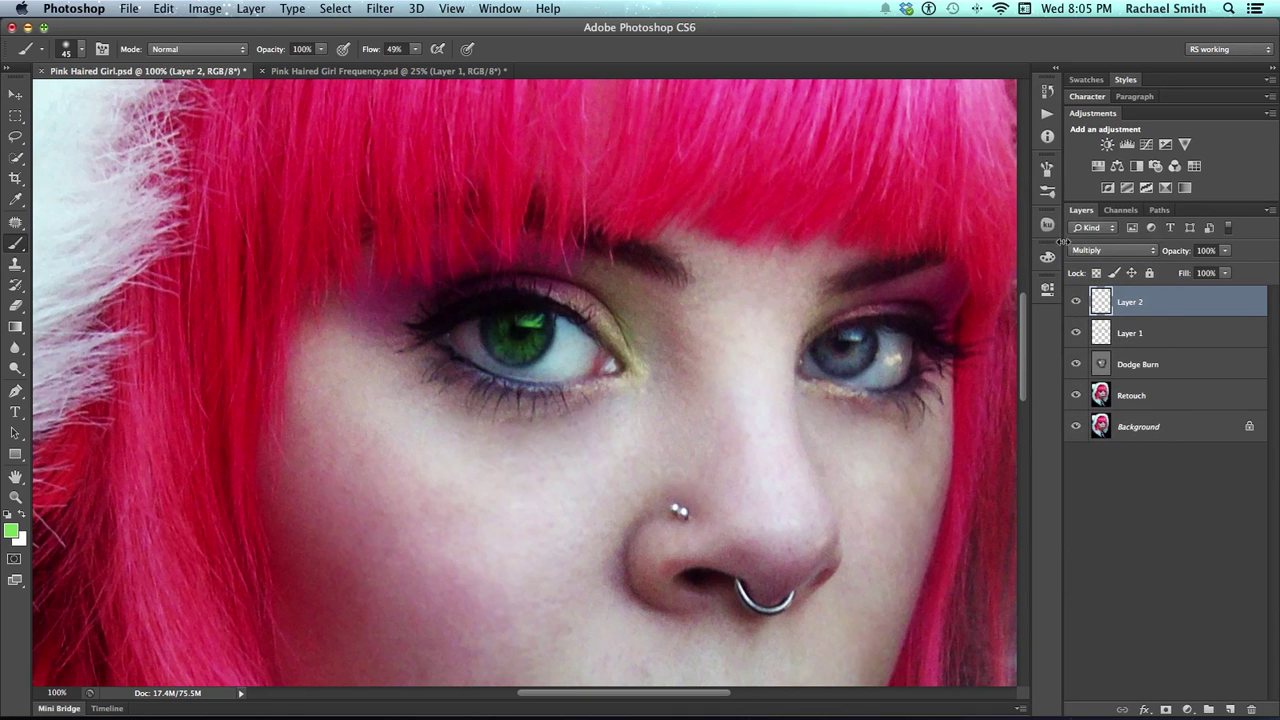
Erase the green over the light reflection in the iris with the Eraser at 20% opacity, then review both eyes
key("z")
left_click(530, 335)
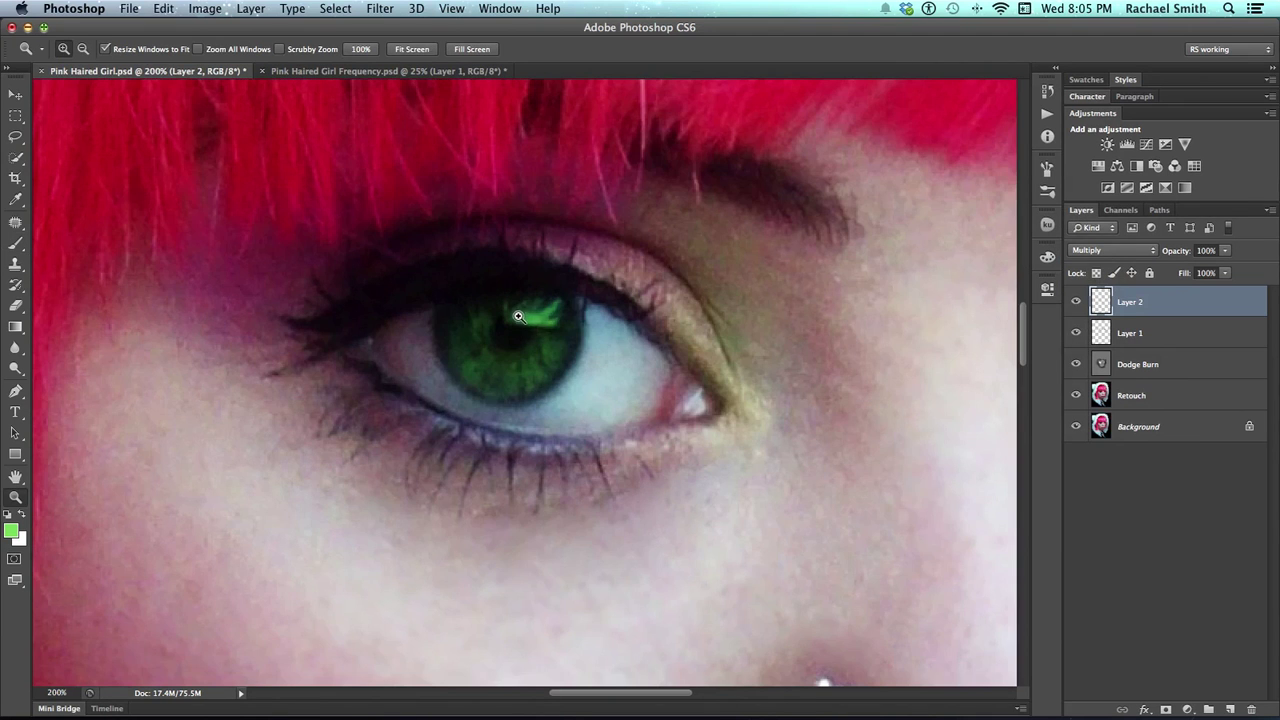
key("e")
left_click_drag(571, 260, 383, 287)
mouse_move(512, 304)
left_mouse_down()
mouse_move(558, 315)
mouse_move(509, 309)
mouse_move(570, 319)
mouse_move(523, 295)
left_mouse_up()
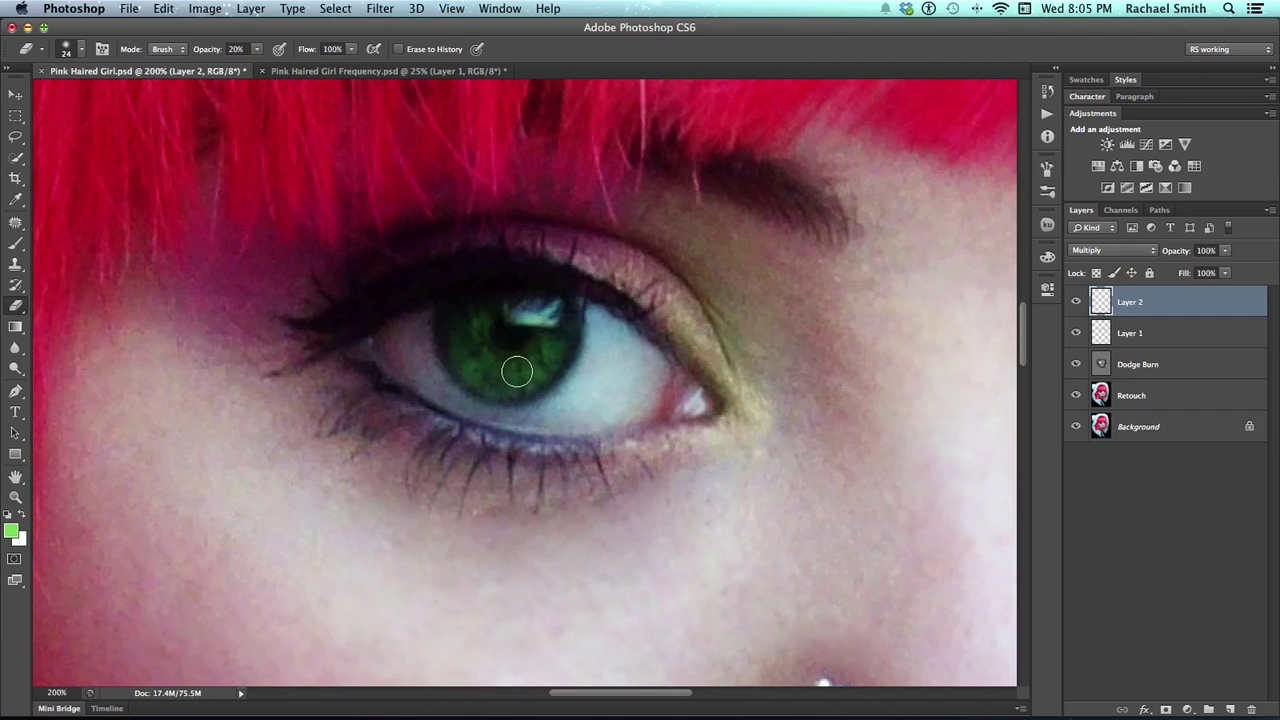
key("z")
left_click(600, 361, "alt")
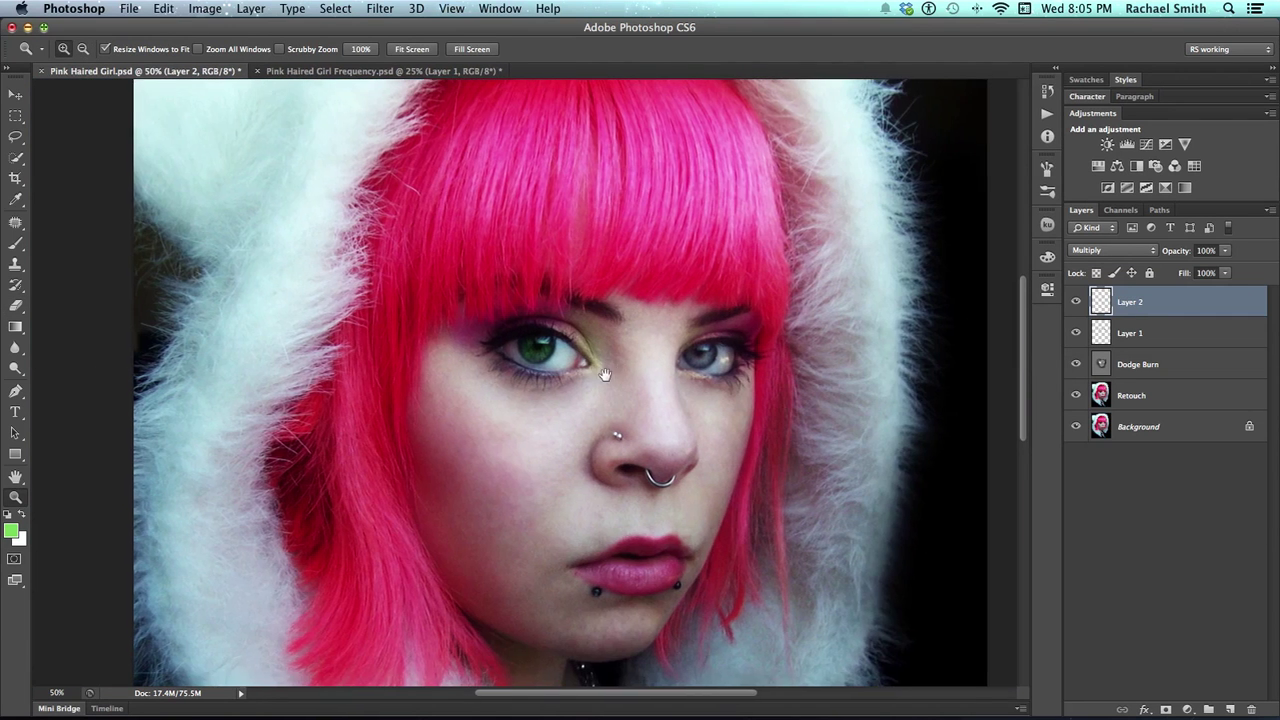
left_click(604, 374)
left_click(586, 366)
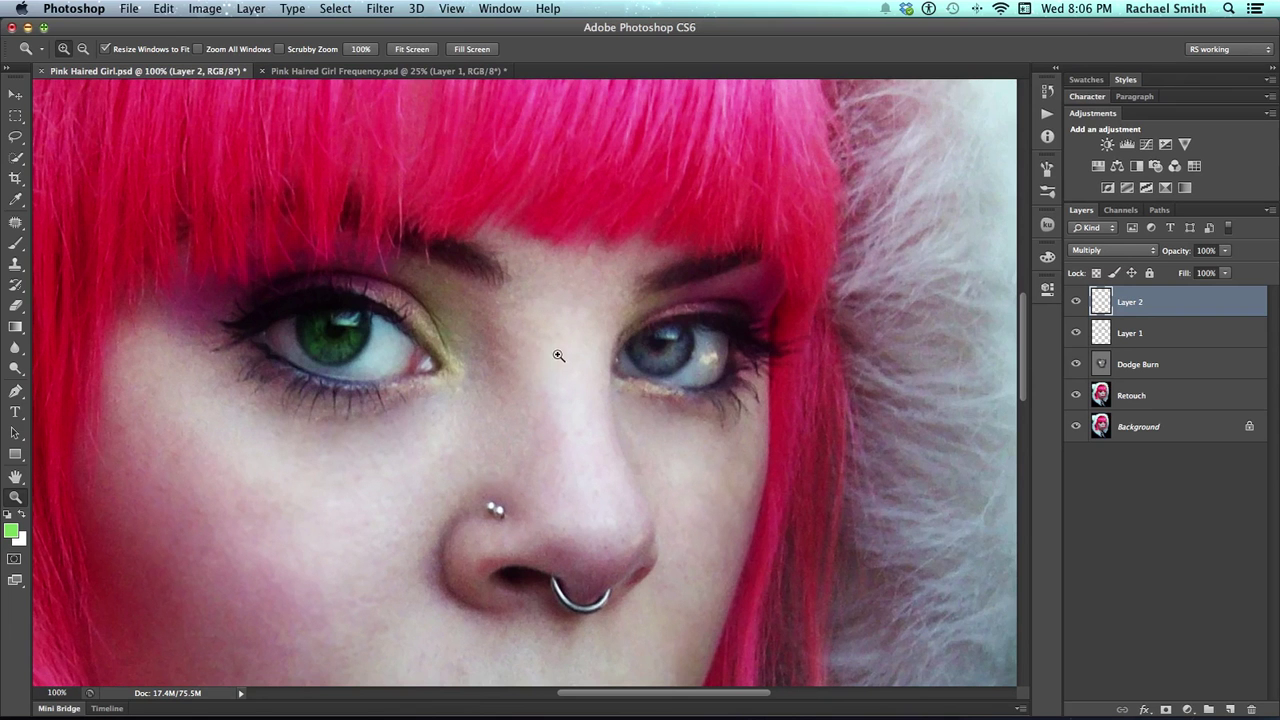
Paint the farther eye's iris with the same green, and go over the nearer iris with teal green #5edfb9
key("b")
mouse_move(718, 356)
left_mouse_down()
mouse_move(642, 349)
mouse_move(668, 356)
mouse_move(676, 344)
mouse_move(647, 350)
mouse_move(679, 348)
left_mouse_up()
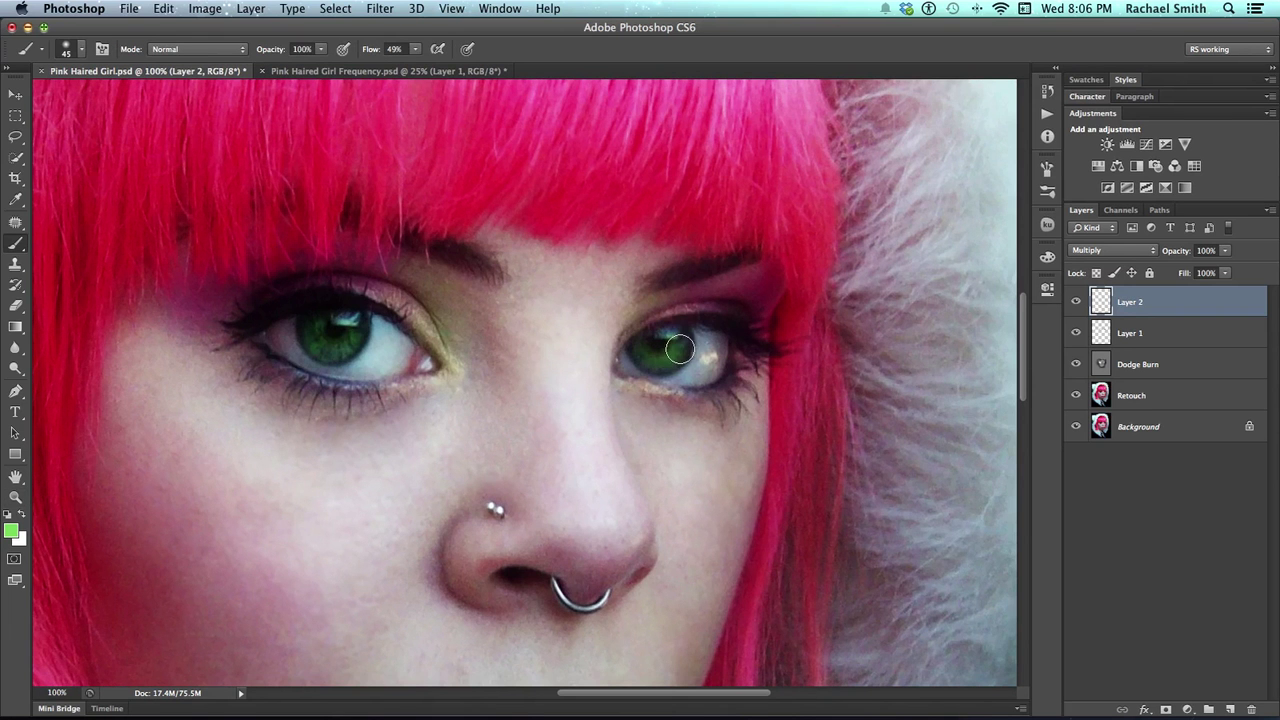
left_click(14, 535)
left_click(738, 461)
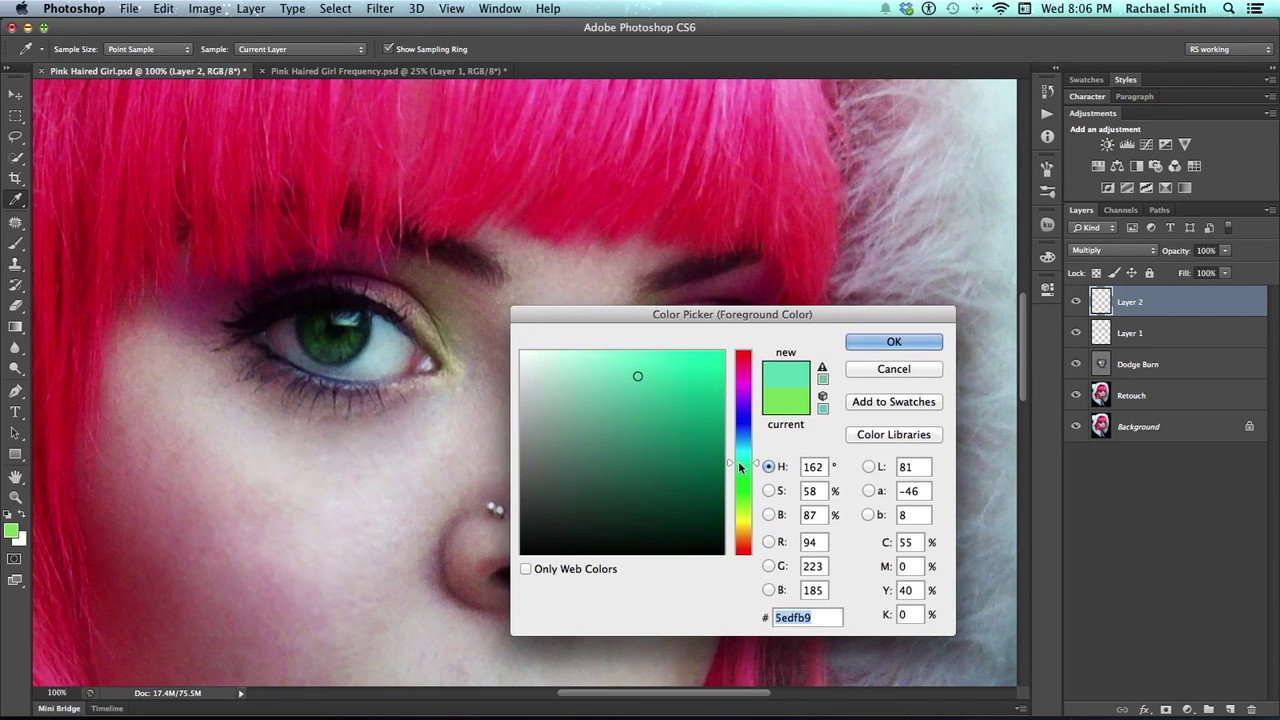
left_click(866, 341)
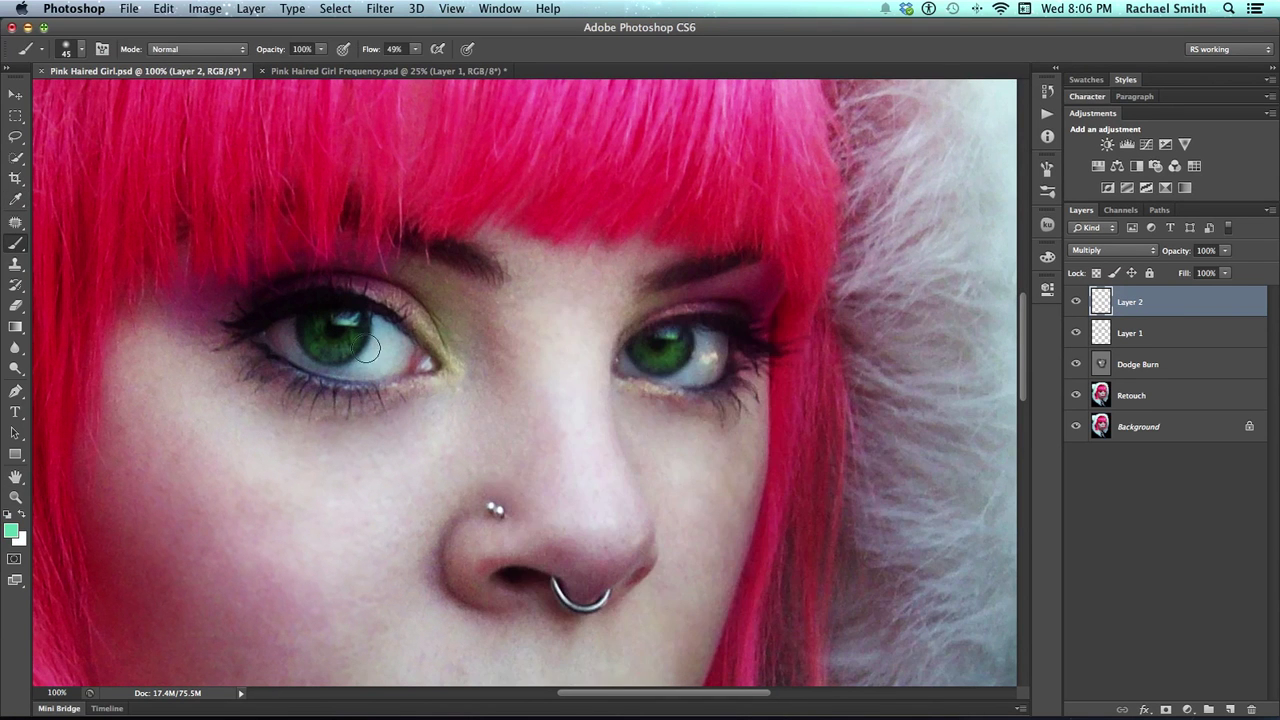
left_click_drag(348, 345, 341, 349)
Examine the recoloured eyes on the whole portrait and closer up
key("z")
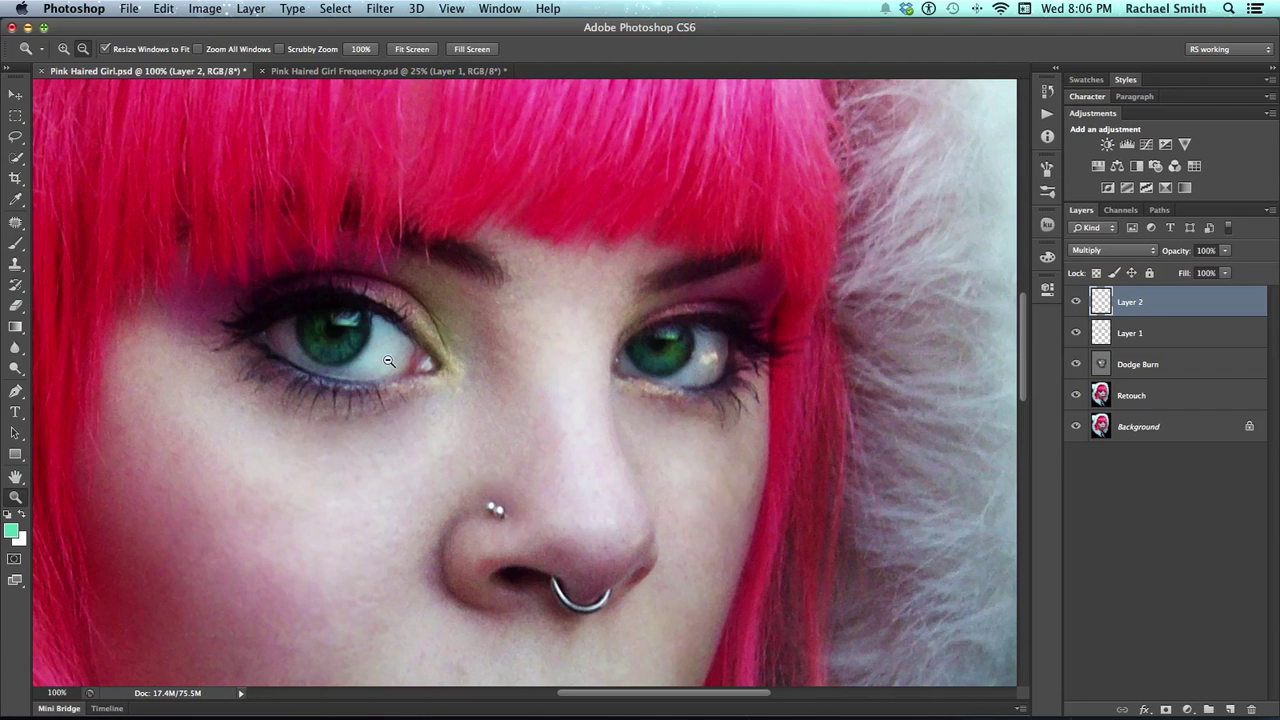
left_click(400, 361, "alt")
left_click(407, 361, "alt")
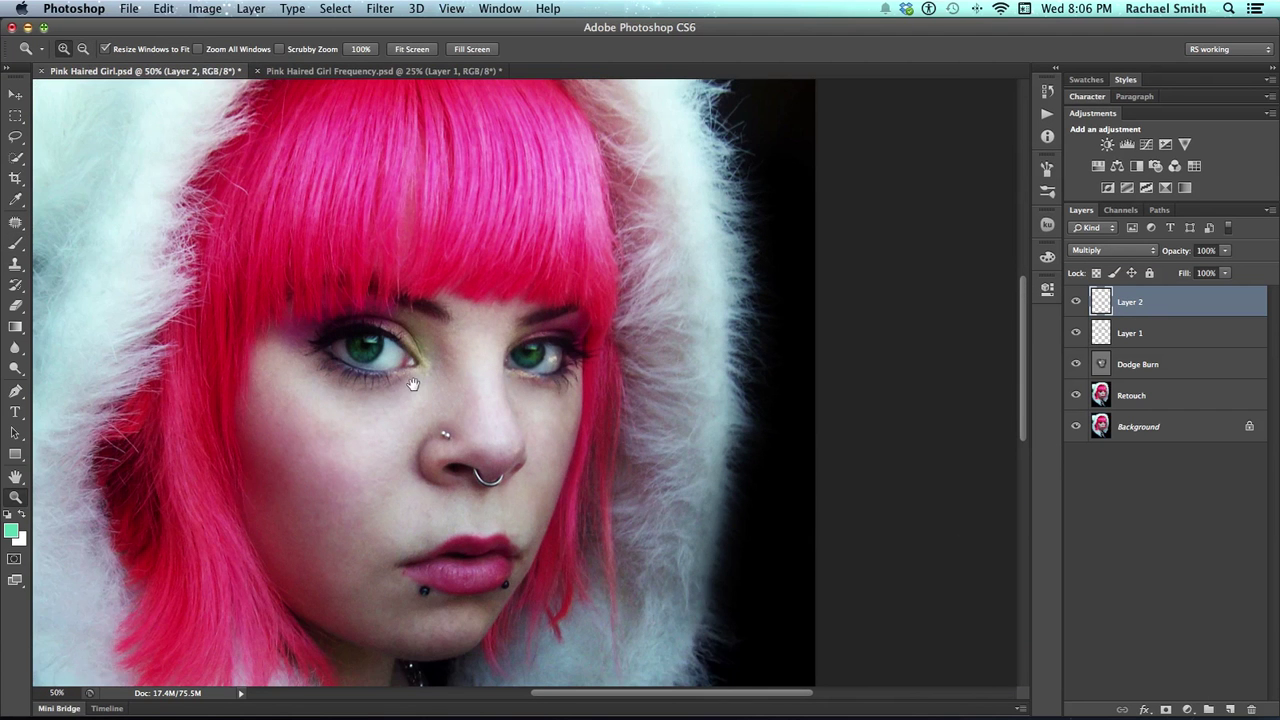
left_click(421, 362, "alt")
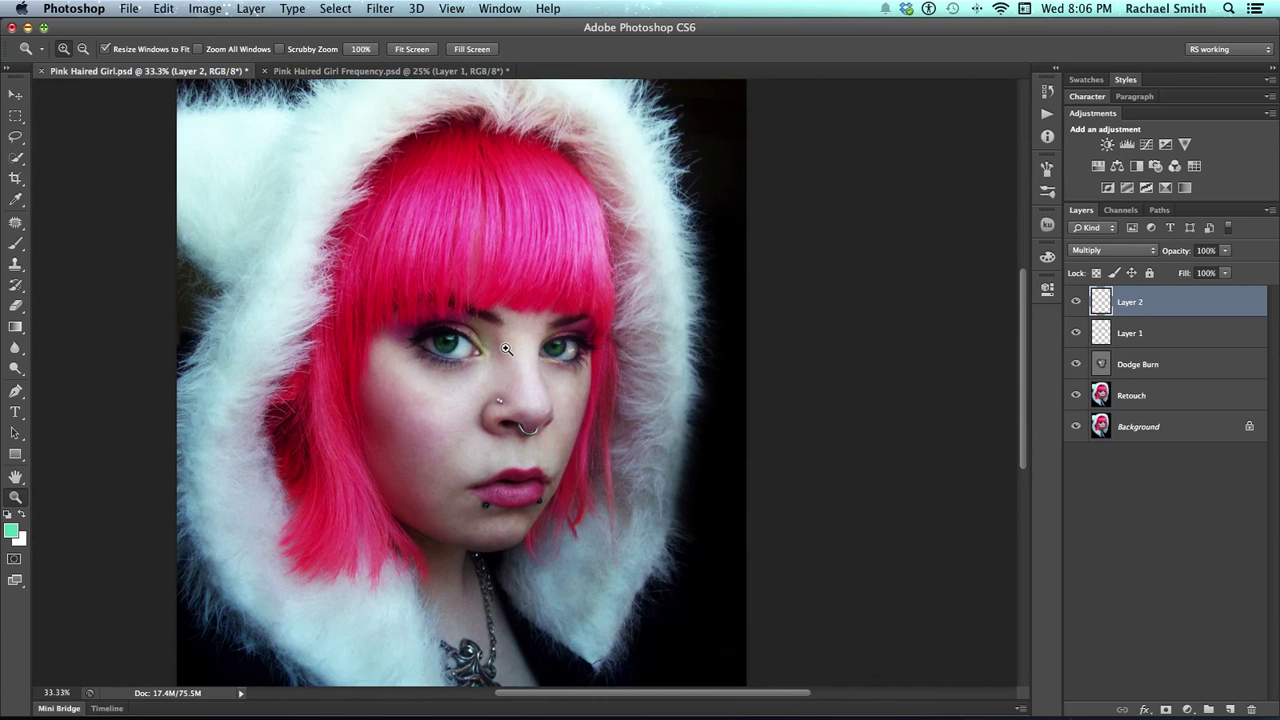
left_click(507, 349)
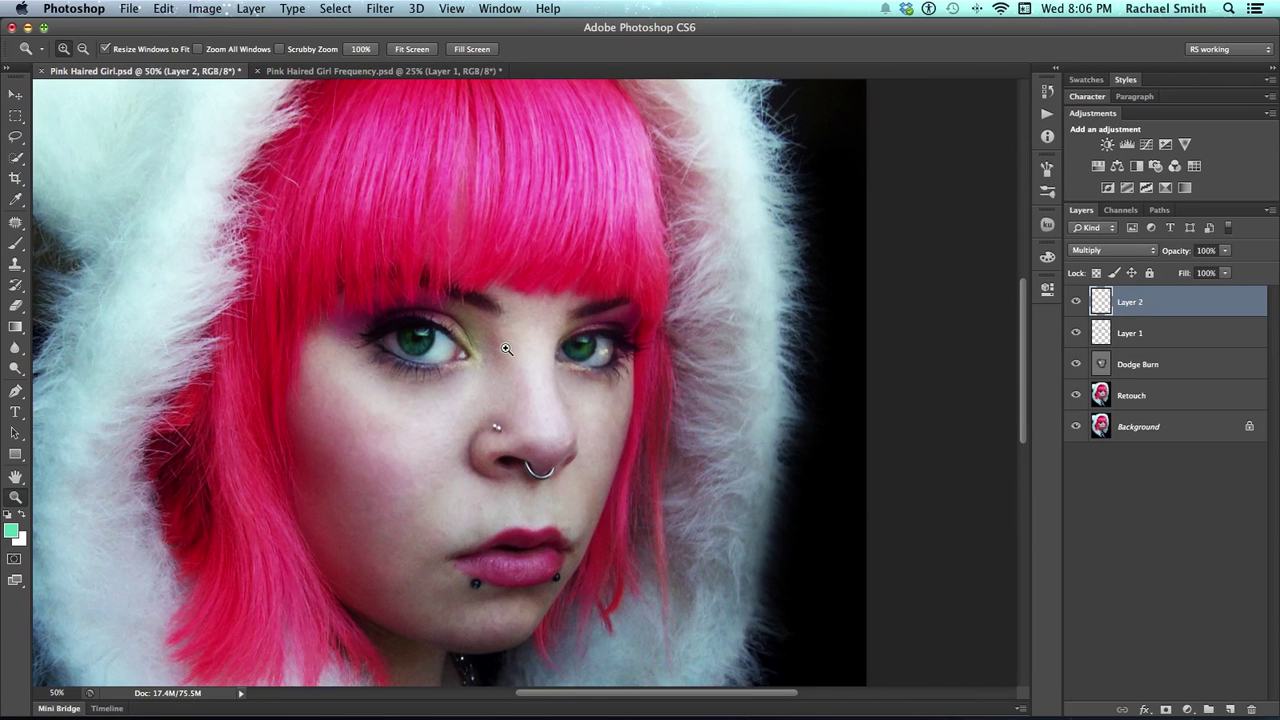
left_click(563, 353)
Dodge the nearer eye's iris on the Dodge Burn layer with range Highlights and 100% exposure, undoing the last stroke
left_click(1101, 368)
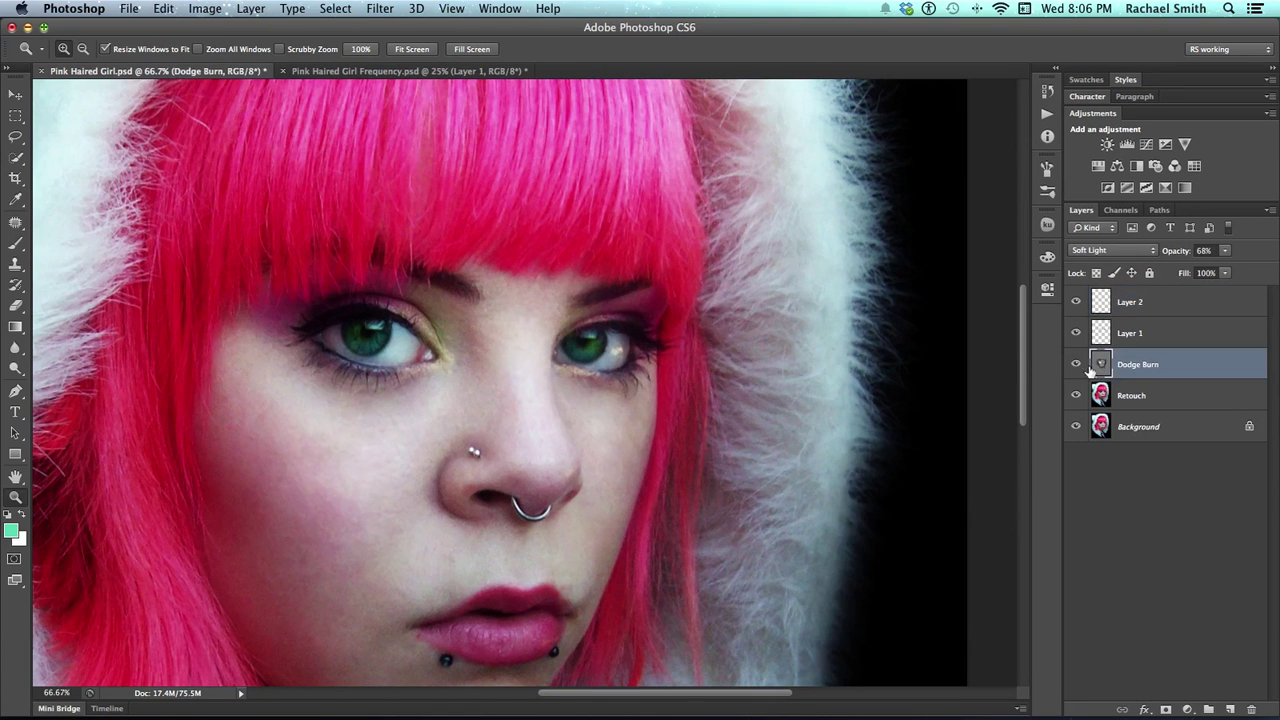
left_click(1075, 367)
left_click(1075, 367)
left_click(346, 344)
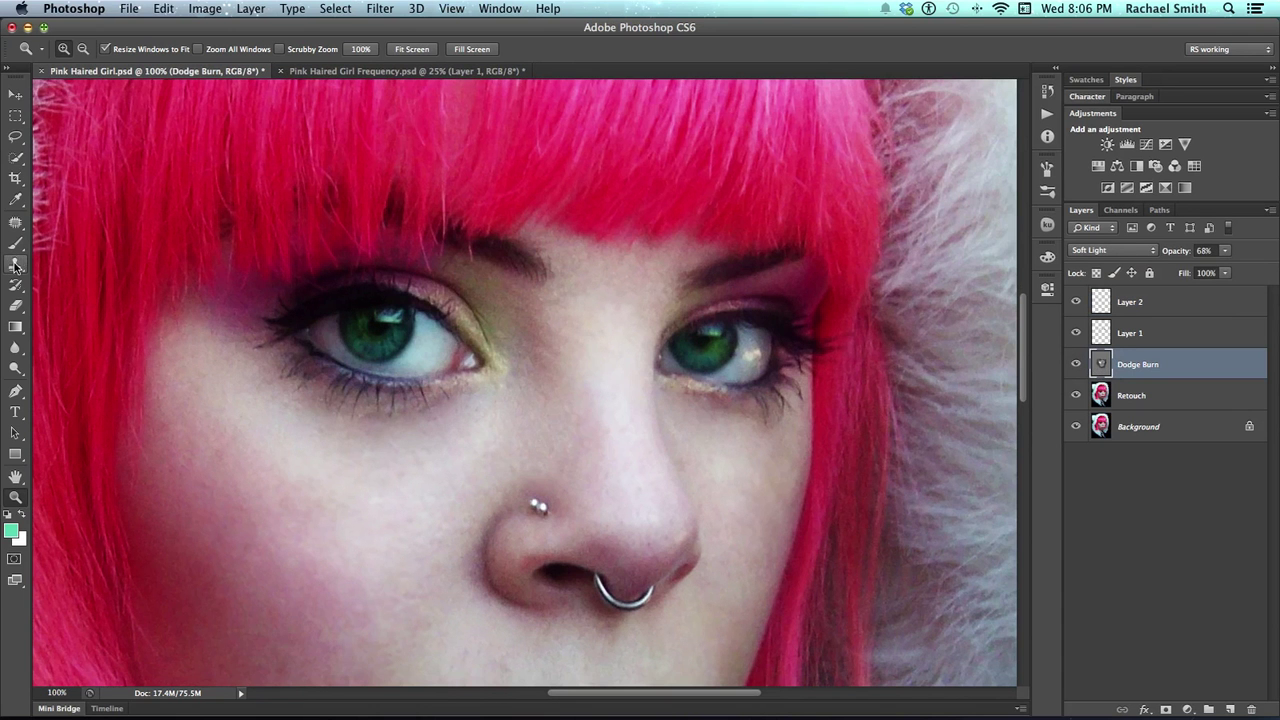
key("o")
left_click_drag(388, 336, 283, 320)
left_click_drag(420, 370, 381, 349)
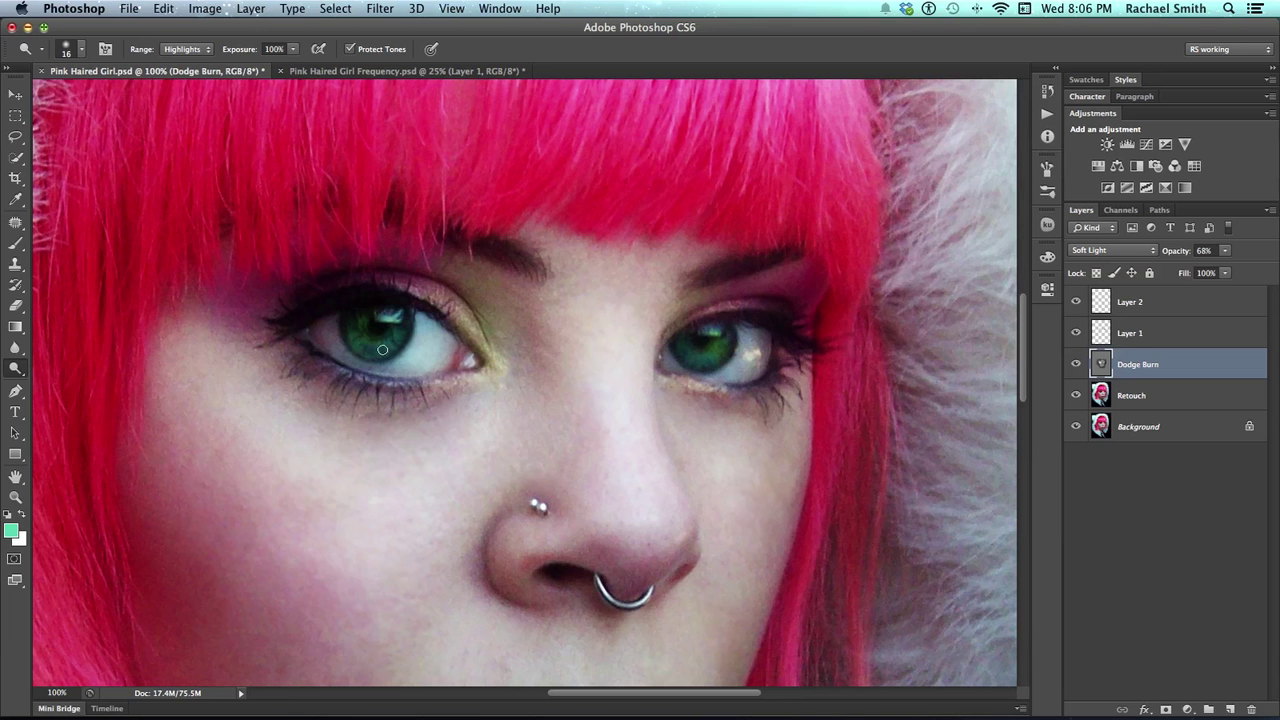
key("super+z")
Dodge the farther eye's iris with a 28 px brush, and review the whole portrait
right_click(708, 359)
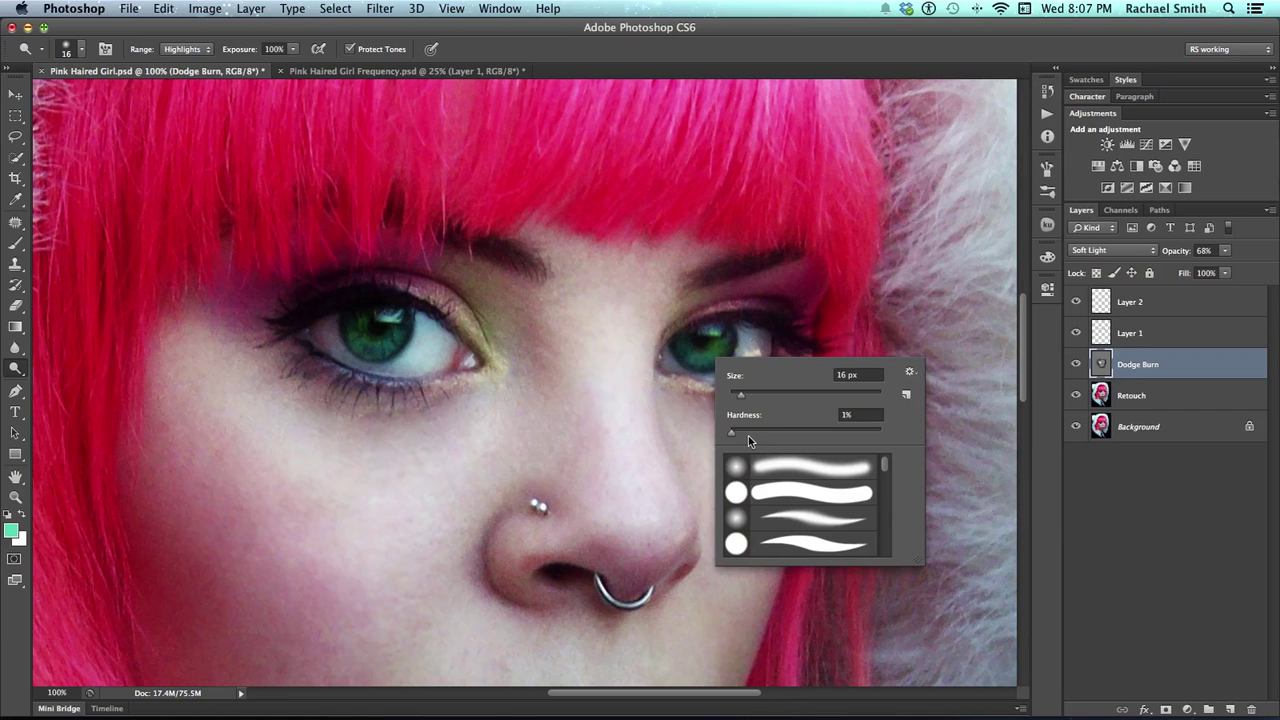
key("Escape")
left_click_drag(697, 351, 715, 360)
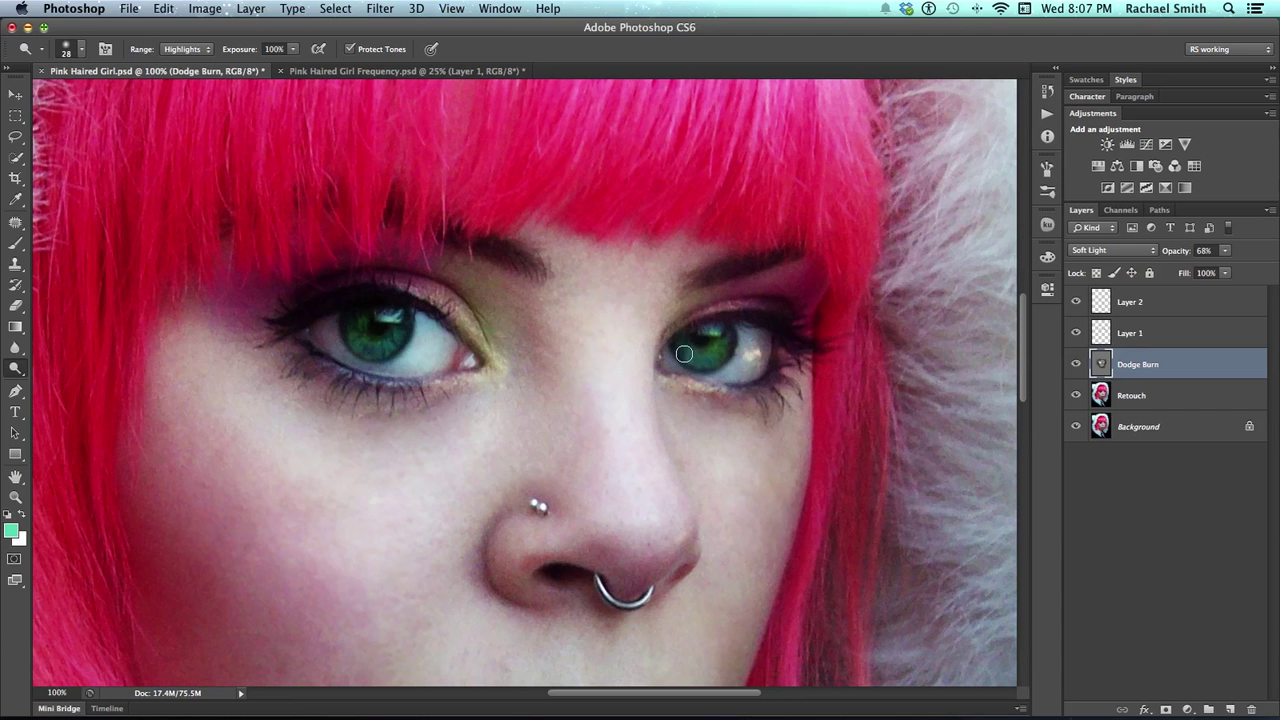
key("z")
left_click(704, 386, "alt")
left_click(704, 386, "alt")
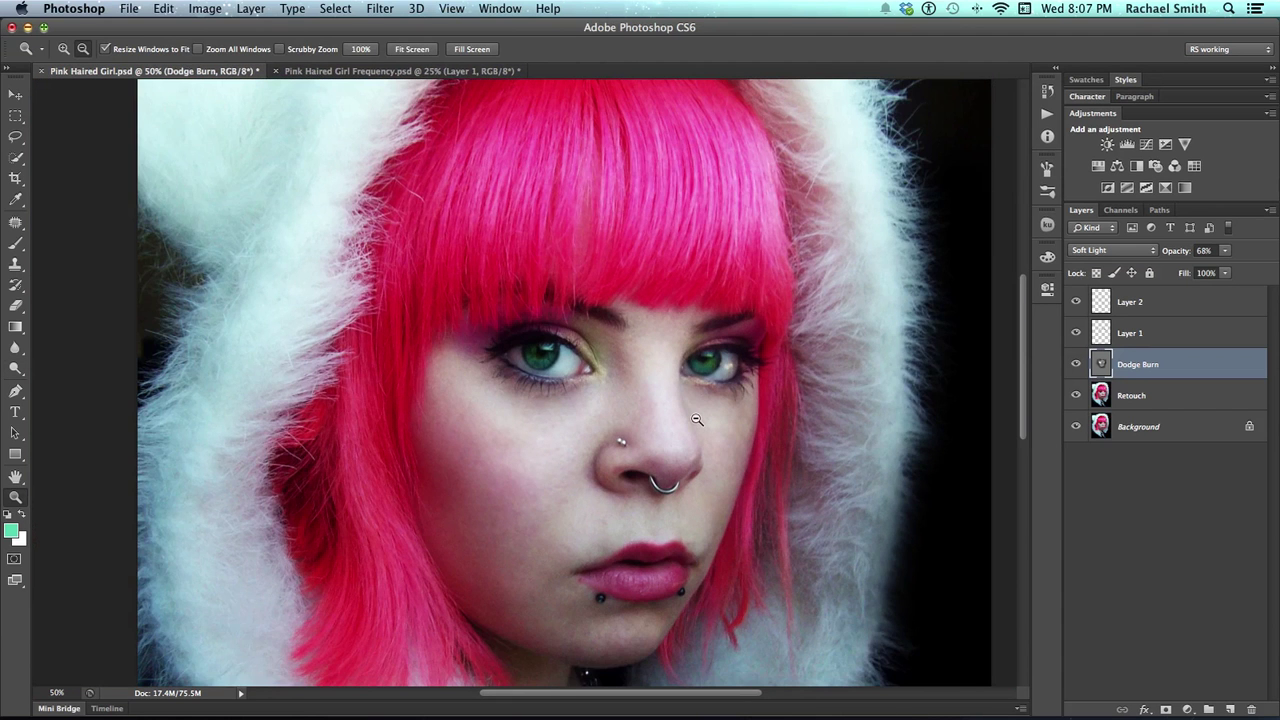
left_click(697, 420, "alt")
left_click_drag(700, 440, 538, 430)
left_click(540, 430, "alt")
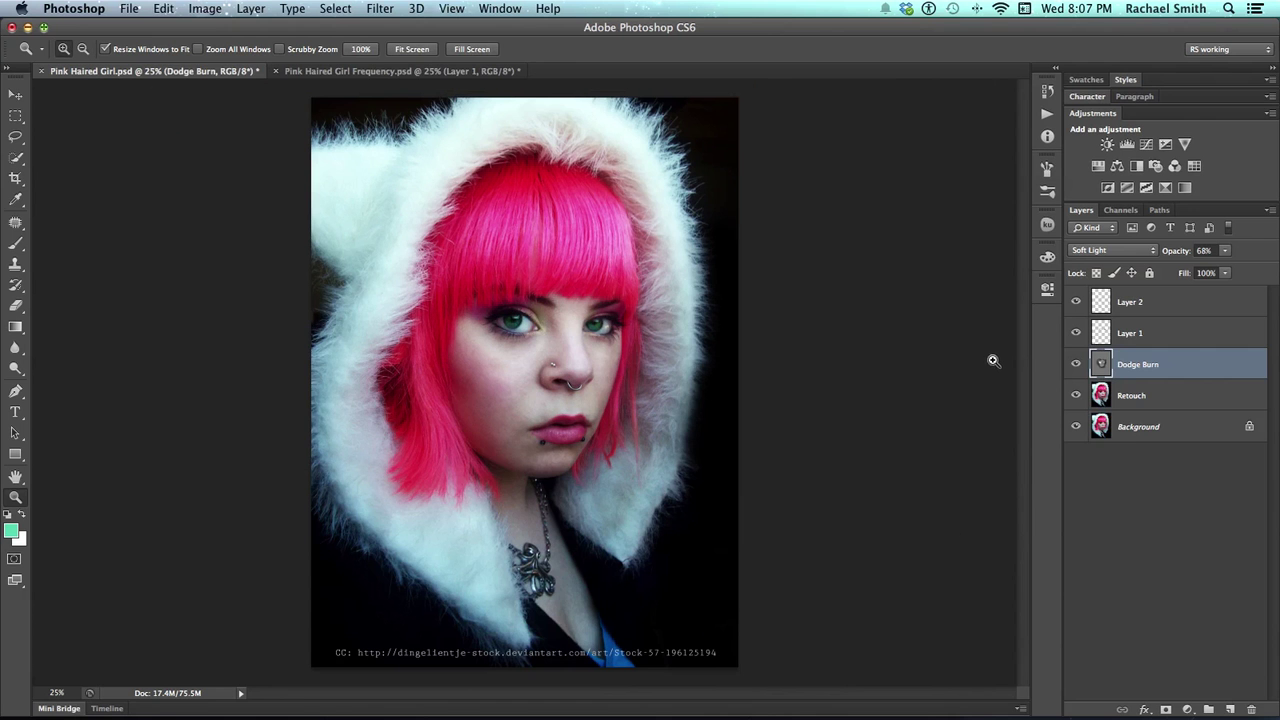
Add a Black & White adjustment layer above Layer 2 and apply its automatic colour mix
left_click(1165, 309)
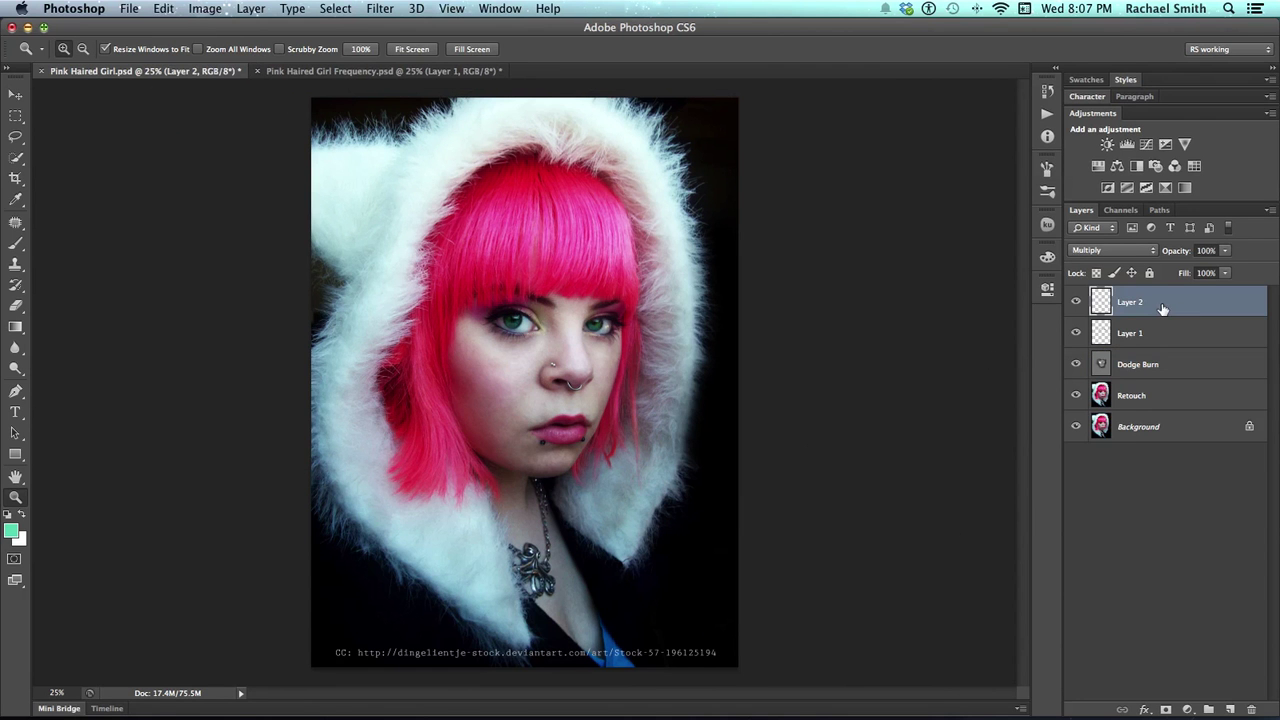
left_click(1136, 167)
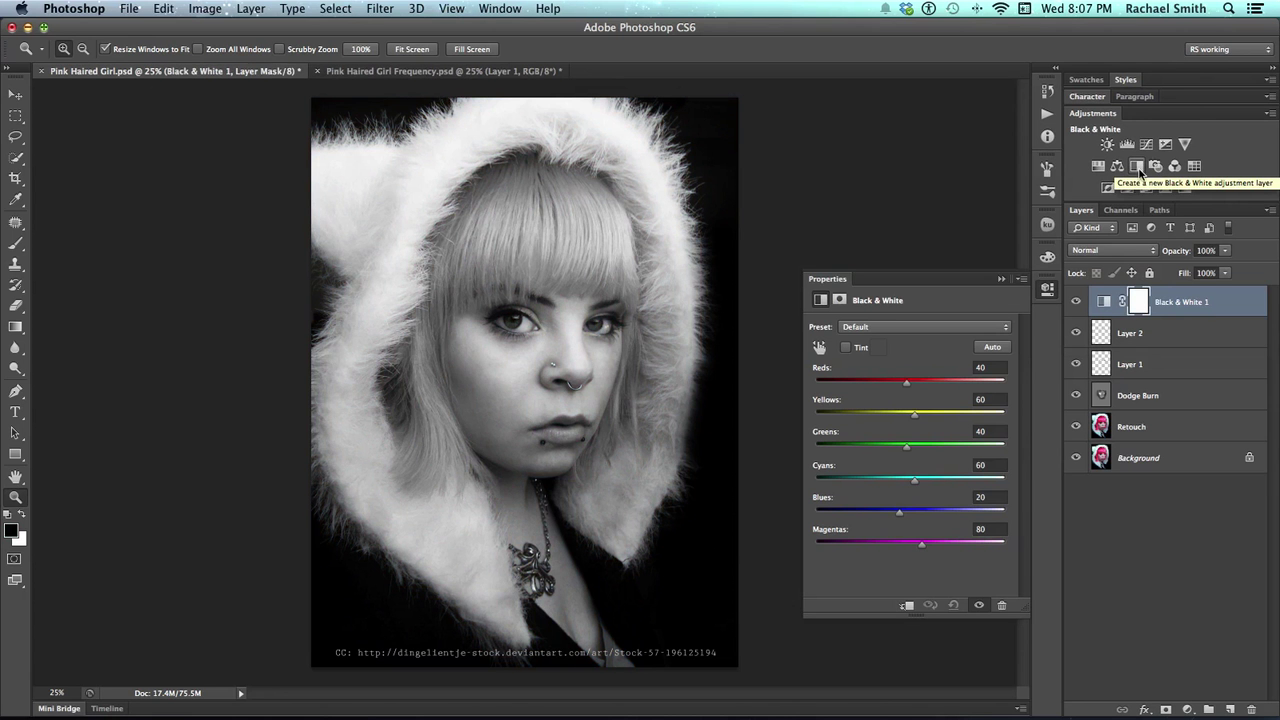
left_click(991, 348)
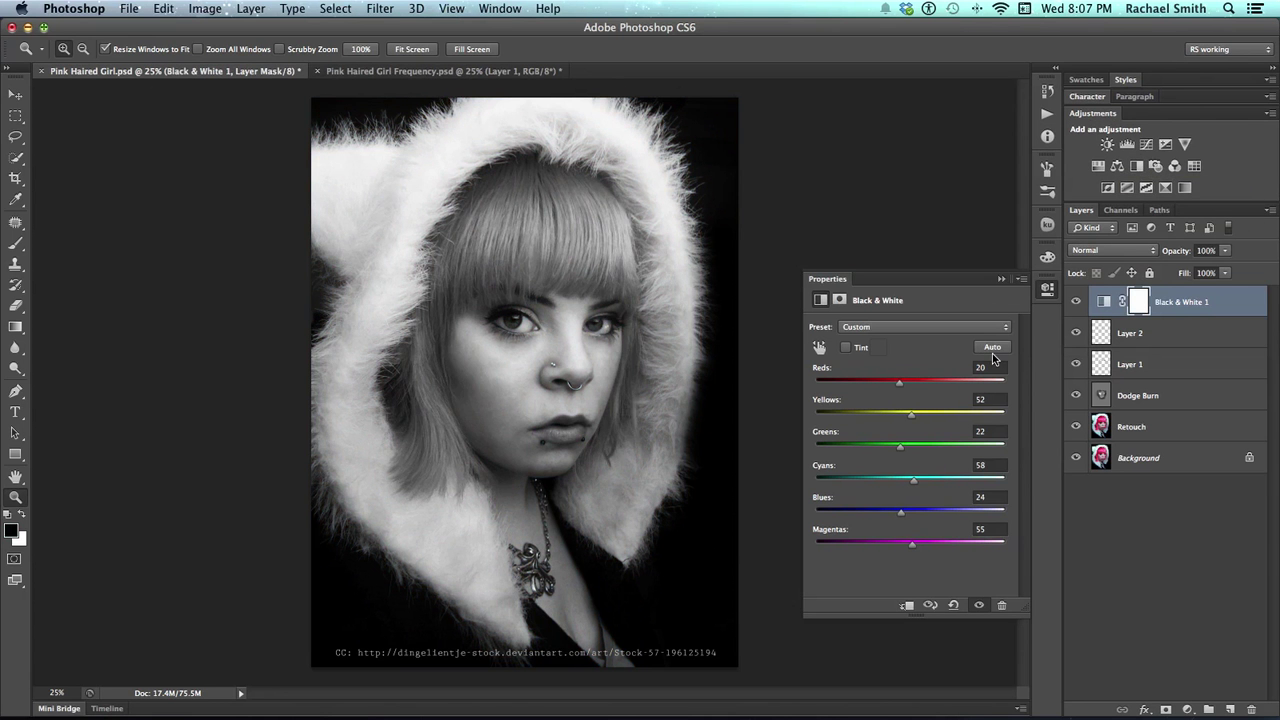
left_click(1000, 279)
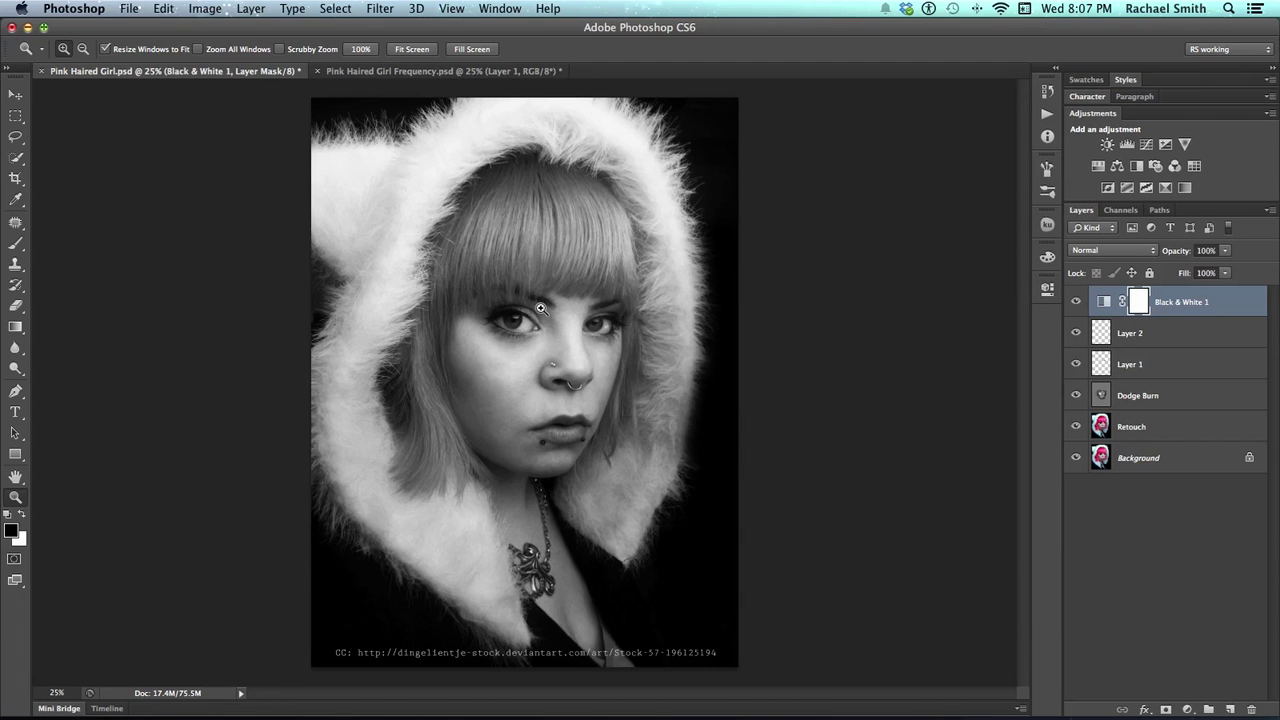
Paint black on the Black & White mask at 56% brush opacity over the face and fringe to bring back their colour
left_click(20, 538)
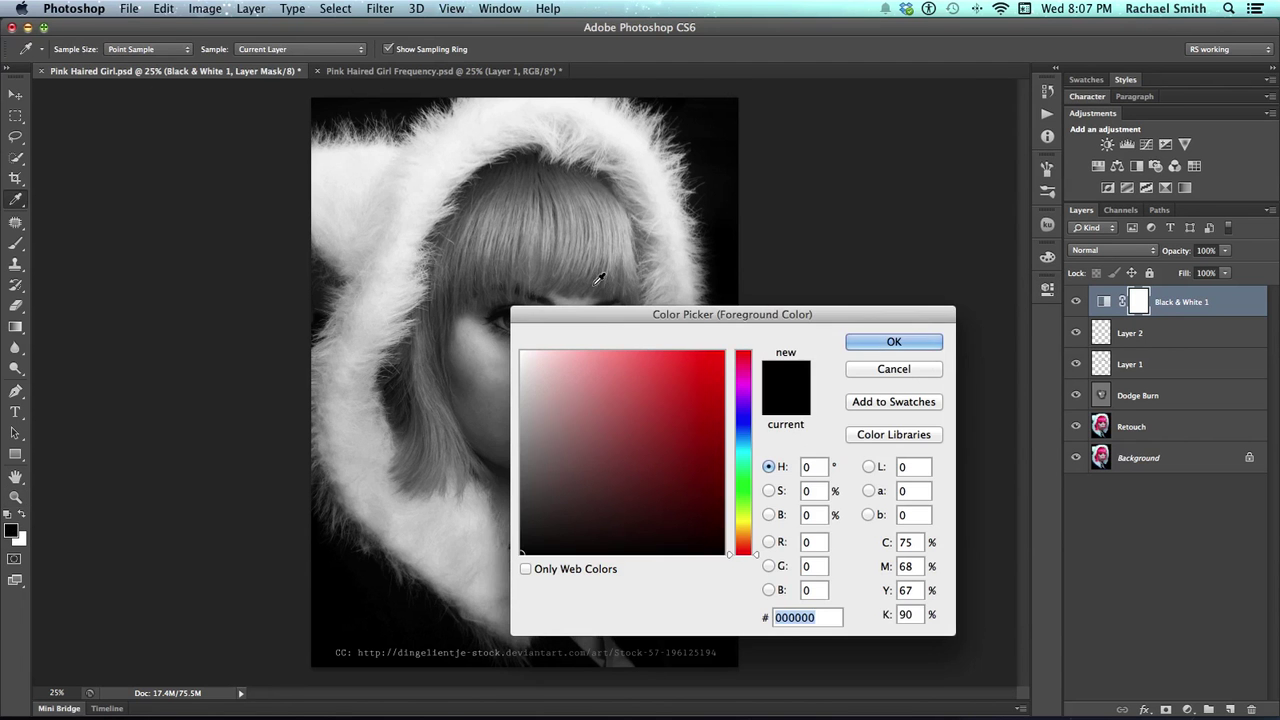
left_click(900, 342)
left_click(15, 243)
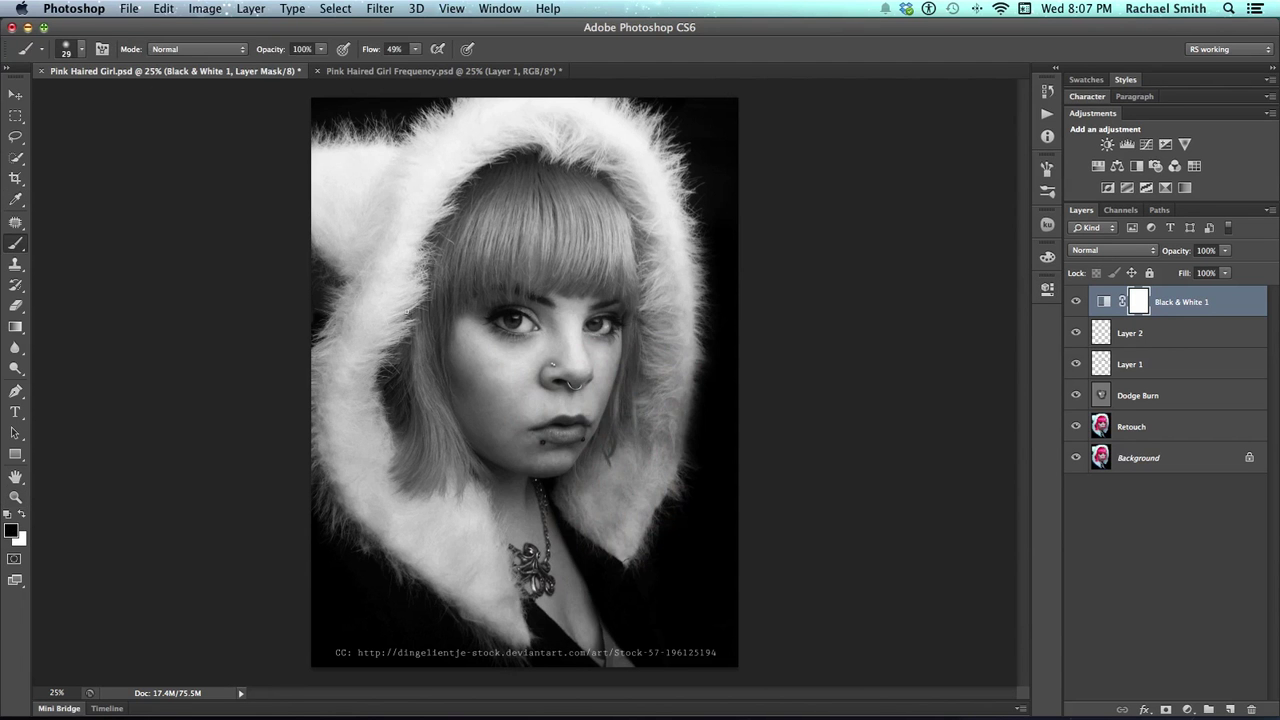
mouse_move(530, 336)
left_mouse_down()
mouse_move(517, 300)
mouse_move(505, 305)
mouse_move(542, 306)
left_mouse_up()
mouse_move(320, 49)
left_mouse_down()
mouse_move(314, 66)
mouse_move(288, 64)
left_mouse_up()
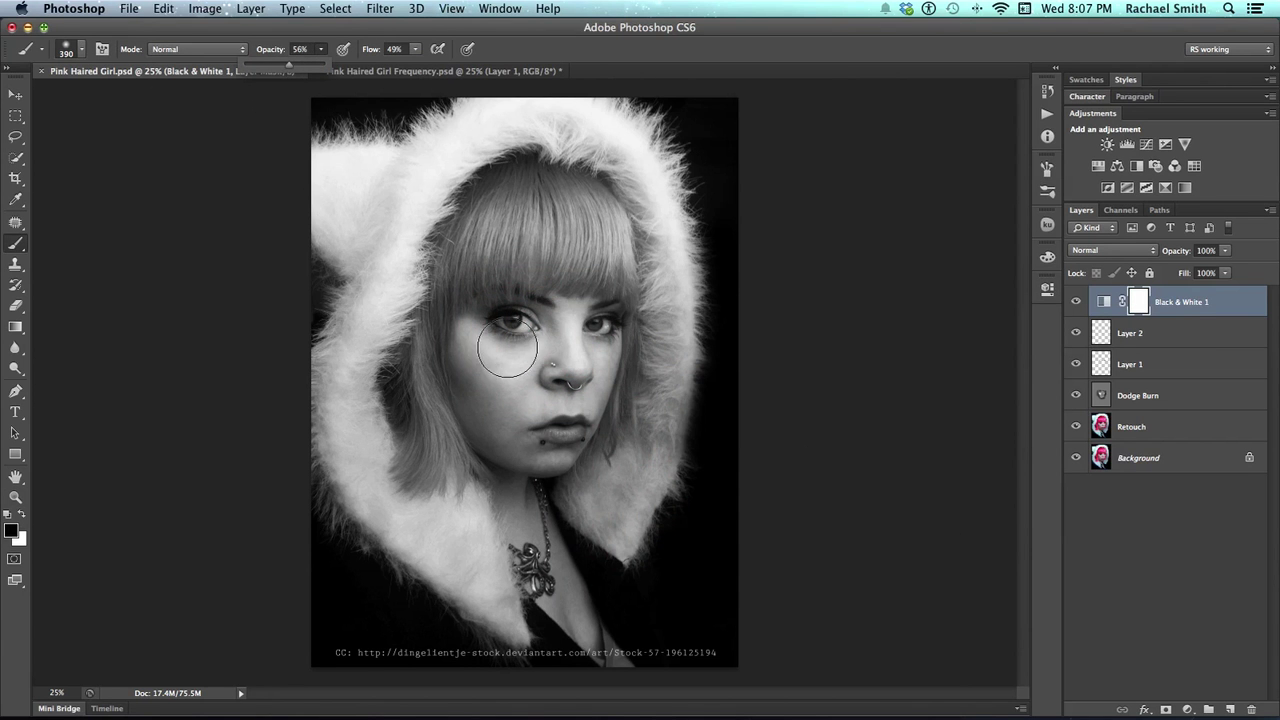
mouse_move(480, 340)
left_mouse_down()
mouse_move(527, 347)
mouse_move(470, 318)
mouse_move(545, 330)
mouse_move(615, 320)
mouse_move(601, 331)
mouse_move(610, 337)
mouse_move(500, 395)
mouse_move(540, 387)
mouse_move(560, 360)
mouse_move(535, 265)
mouse_move(516, 267)
mouse_move(555, 253)
mouse_move(504, 287)
mouse_move(516, 338)
mouse_move(522, 305)
mouse_move(486, 336)
mouse_move(475, 316)
mouse_move(480, 220)
mouse_move(500, 190)
mouse_move(584, 187)
mouse_move(600, 230)
mouse_move(560, 260)
mouse_move(620, 285)
mouse_move(622, 327)
mouse_move(560, 327)
left_mouse_up()
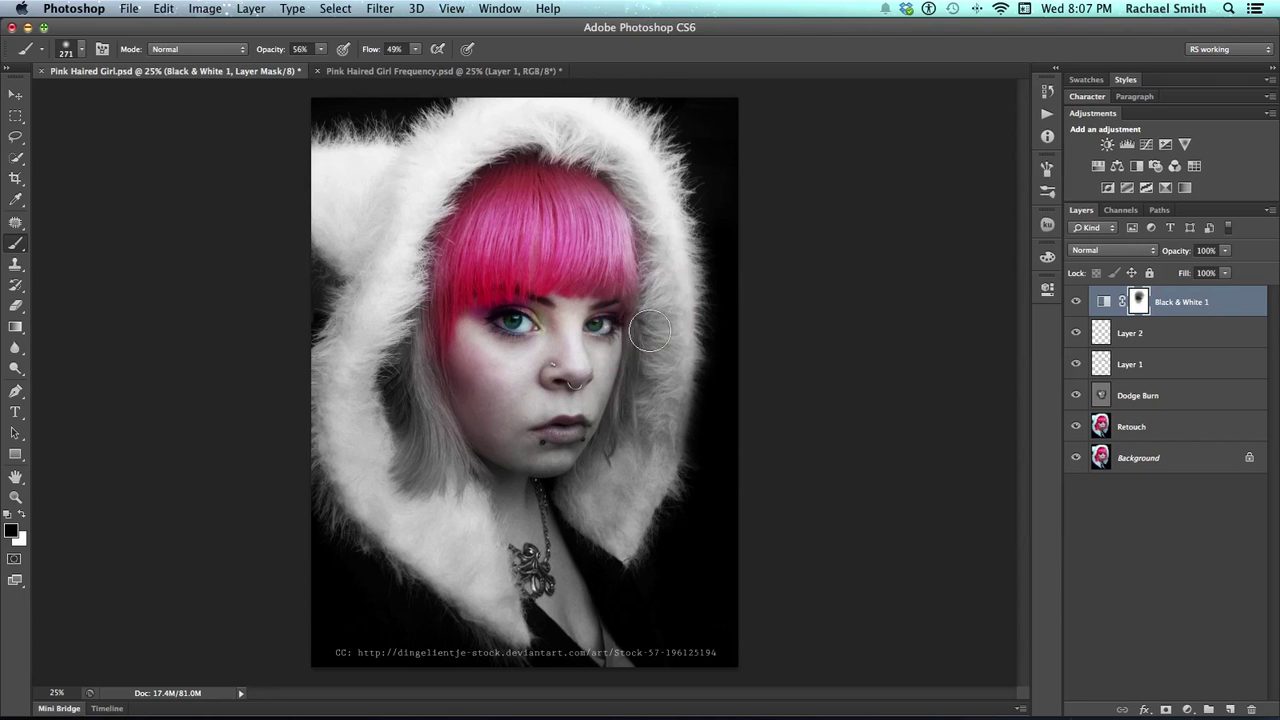
Try to restore the side hair strands' colour on the Black & White mask, undo it, and enlarge the brush to 287 px
mouse_move(637, 325)
left_mouse_down()
mouse_move(635, 385)
mouse_move(601, 460)
mouse_move(632, 380)
left_mouse_up()
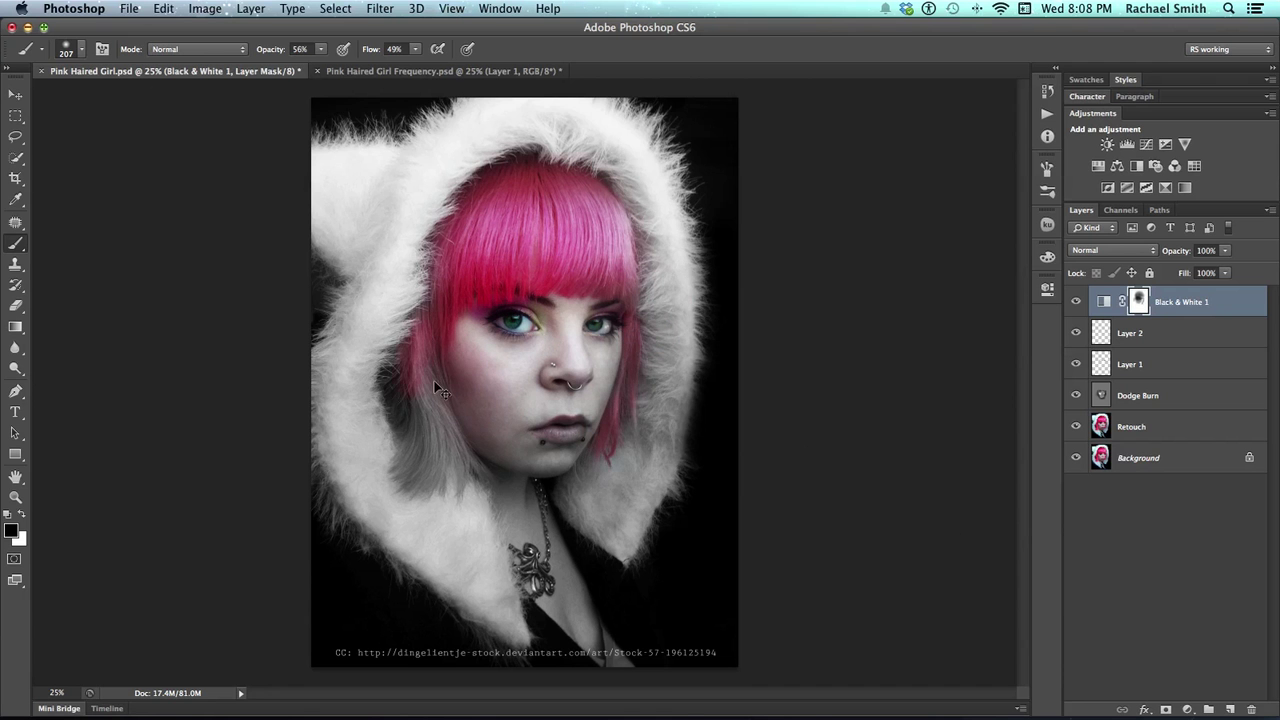
key("super+z")
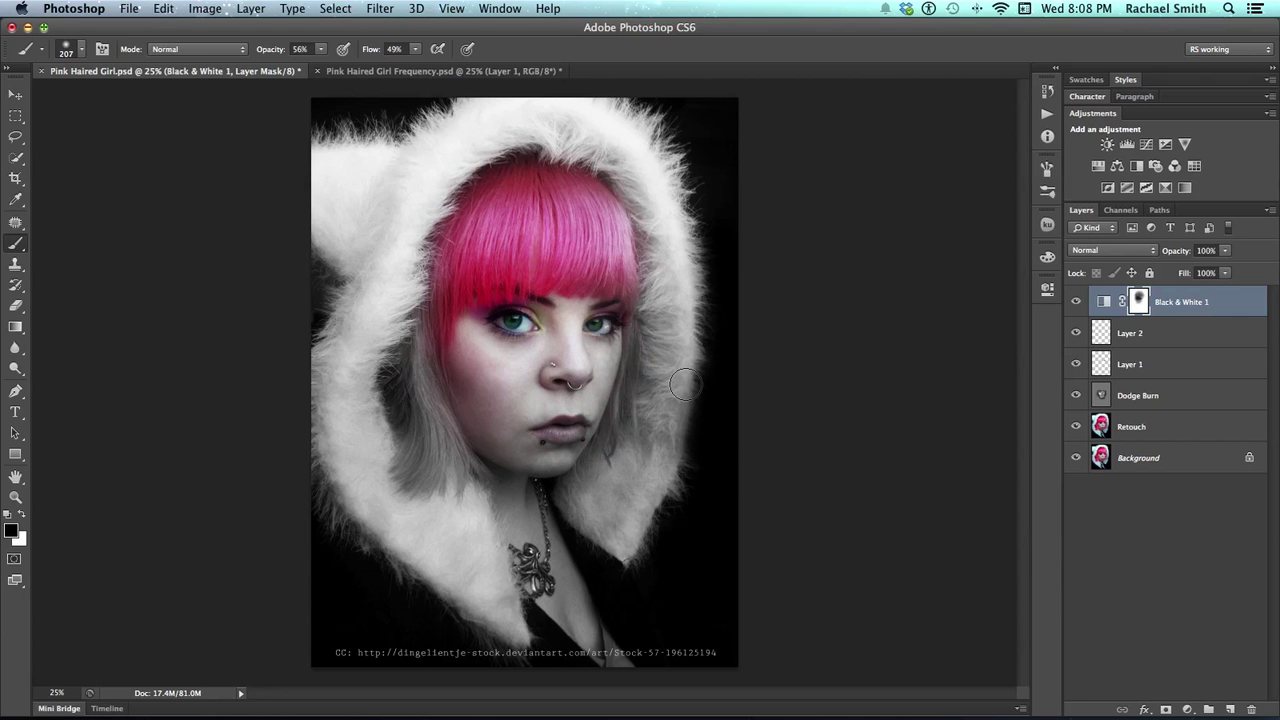
key("bracketright")
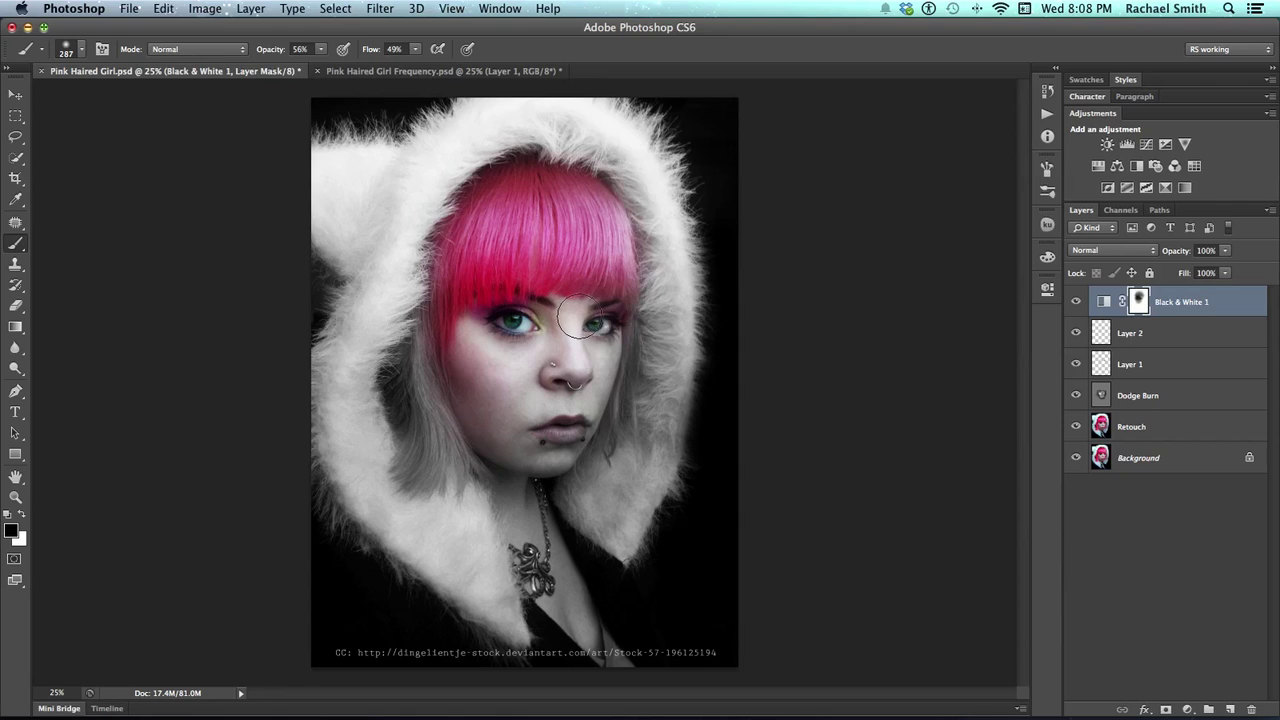